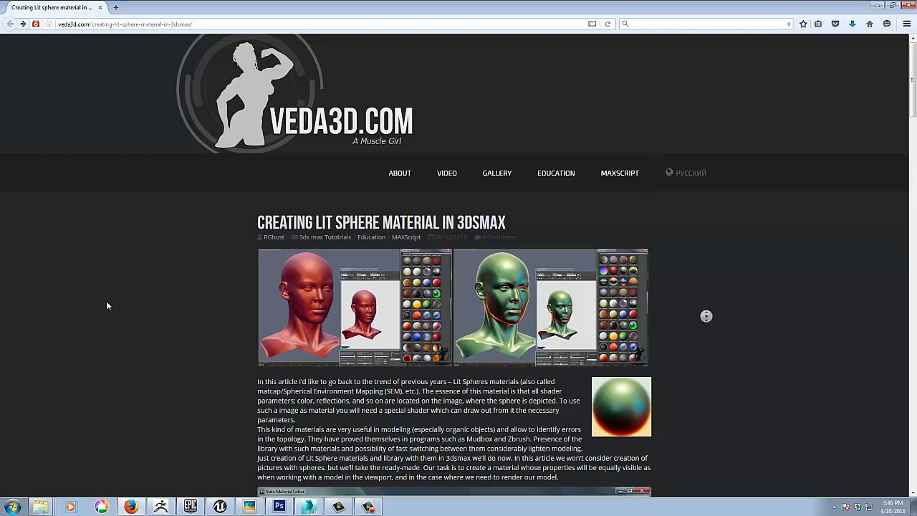
Step: Read the article on creating a lit sphere material, from its introduction through the three material setup stages and the library section
{"action": "middle_click", "coordinate": [135, 251]}
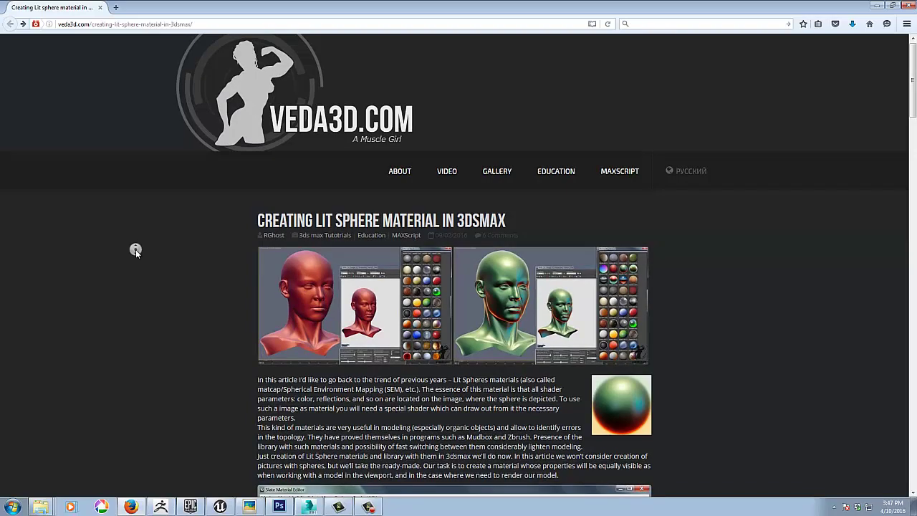
{"action": "scroll", "coordinate": [135, 250], "scroll_direction": "down", "scroll_amount": 1}
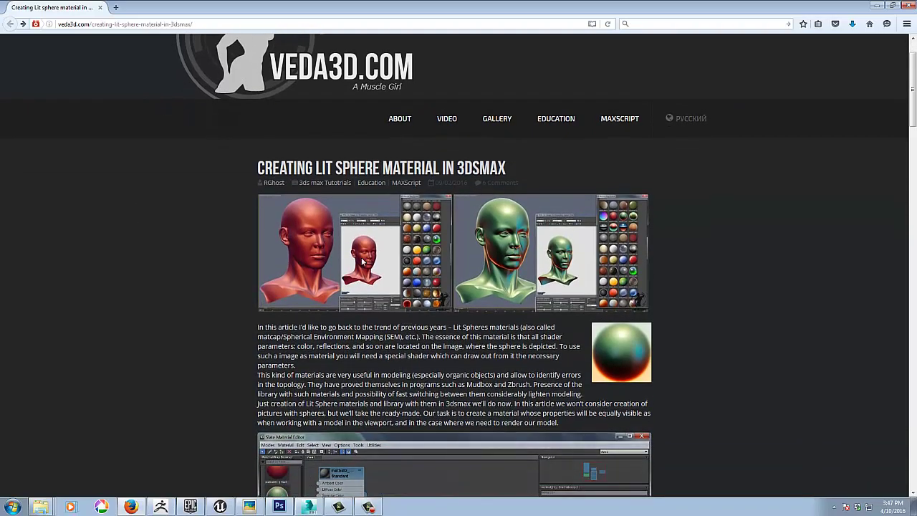
{"action": "scroll", "coordinate": [119, 288], "scroll_direction": "down", "scroll_amount": 3}
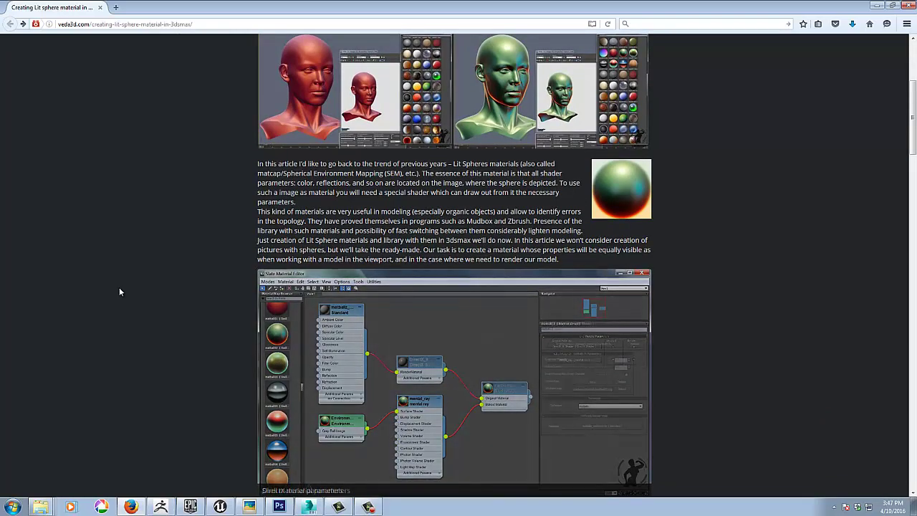
{"action": "scroll", "coordinate": [120, 289], "scroll_direction": "down", "scroll_amount": 3}
{"action": "scroll", "coordinate": [120, 291], "scroll_direction": "down", "scroll_amount": 2}
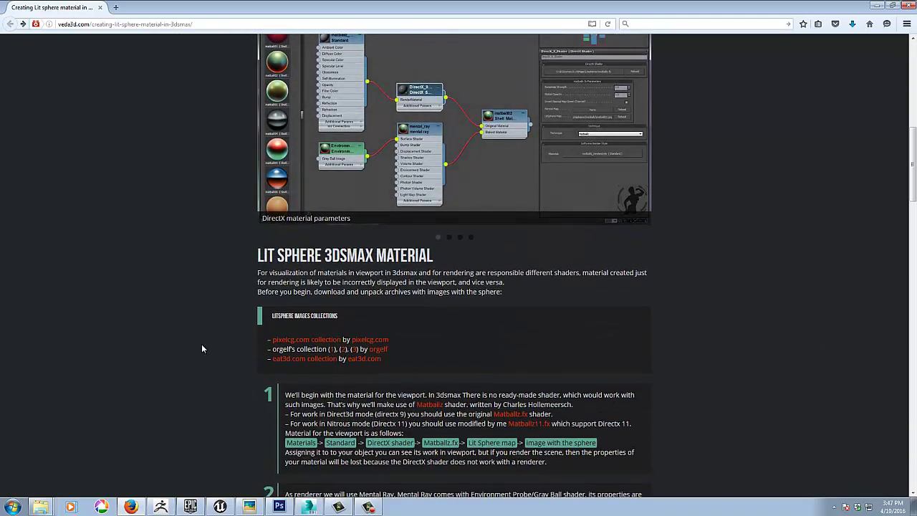
{"action": "scroll", "coordinate": [202, 348], "scroll_direction": "down", "scroll_amount": 3}
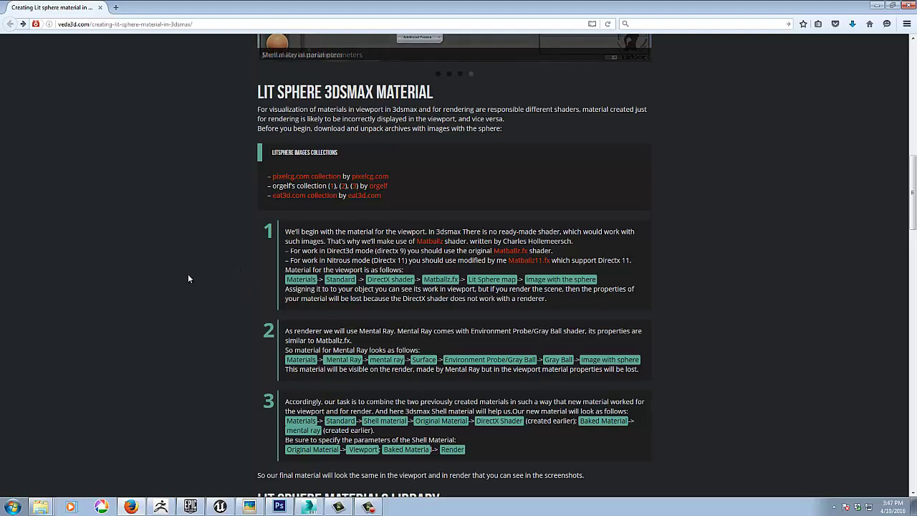
{"action": "scroll", "coordinate": [196, 285], "scroll_direction": "down", "scroll_amount": 2}
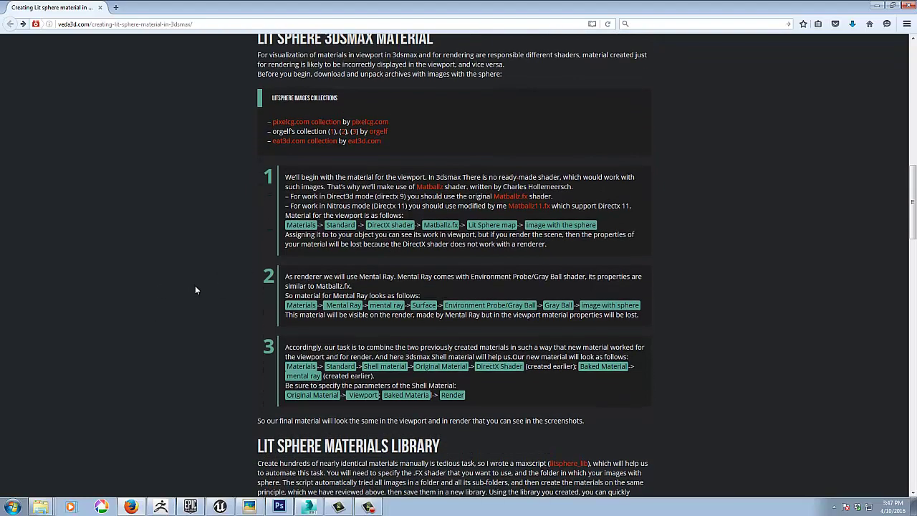
{"action": "scroll", "coordinate": [149, 322], "scroll_direction": "up", "scroll_amount": 6}
{"action": "scroll", "coordinate": [148, 324], "scroll_direction": "up", "scroll_amount": 1}
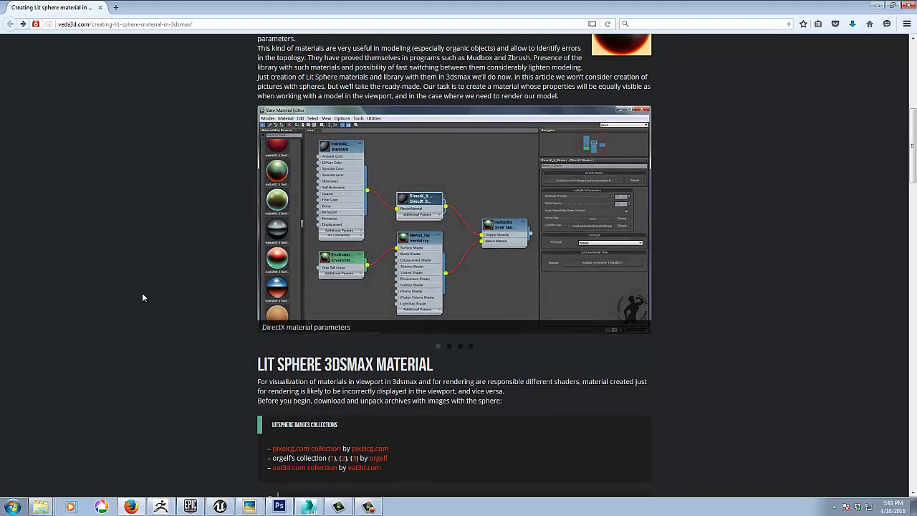
{"action": "scroll", "coordinate": [142, 293], "scroll_direction": "down", "scroll_amount": 5}
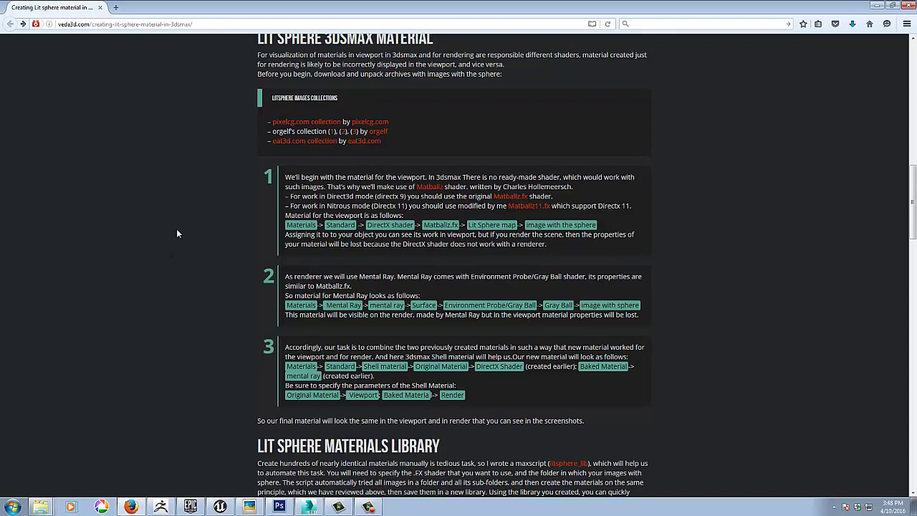
{"action": "scroll", "coordinate": [117, 330], "scroll_direction": "down", "scroll_amount": 2}
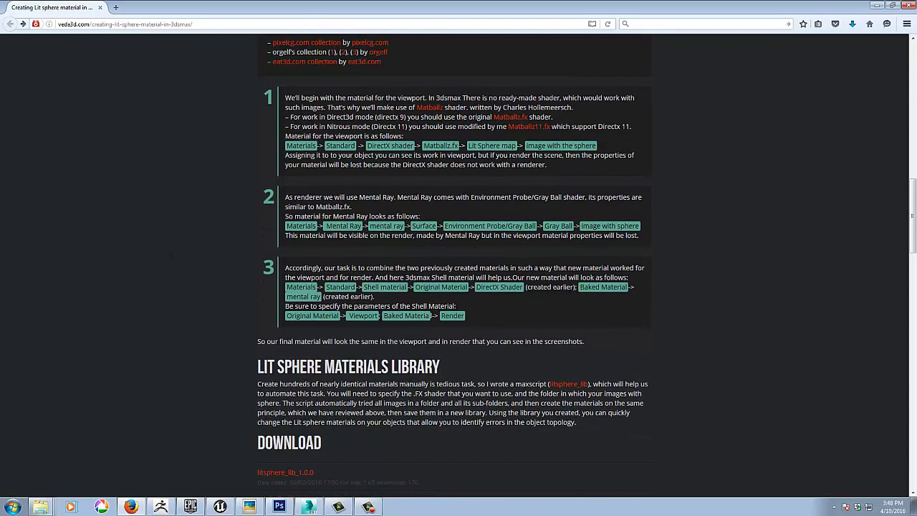
Step: View the sphere image in Photoshop and return to Firefox to review the article's image collections, Matballz shader links and downloads
{"action": "left_click", "coordinate": [279, 506]}
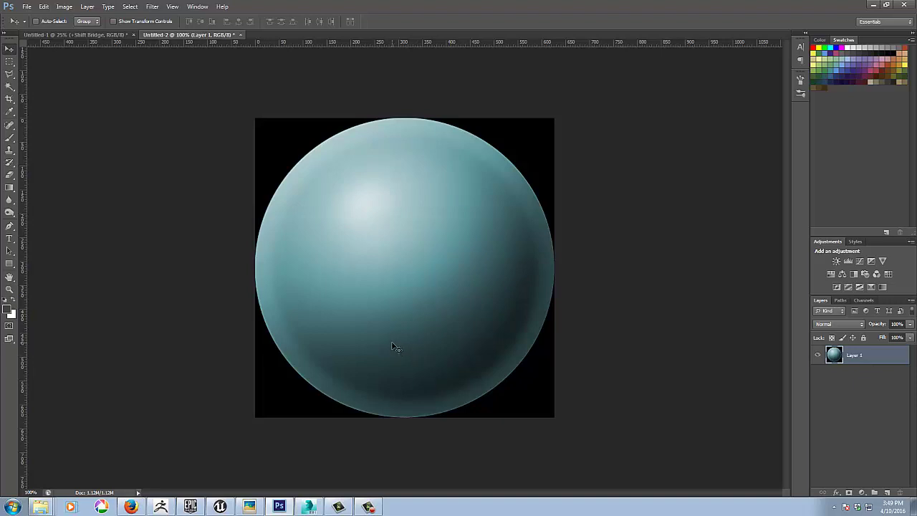
{"action": "left_click", "coordinate": [131, 507]}
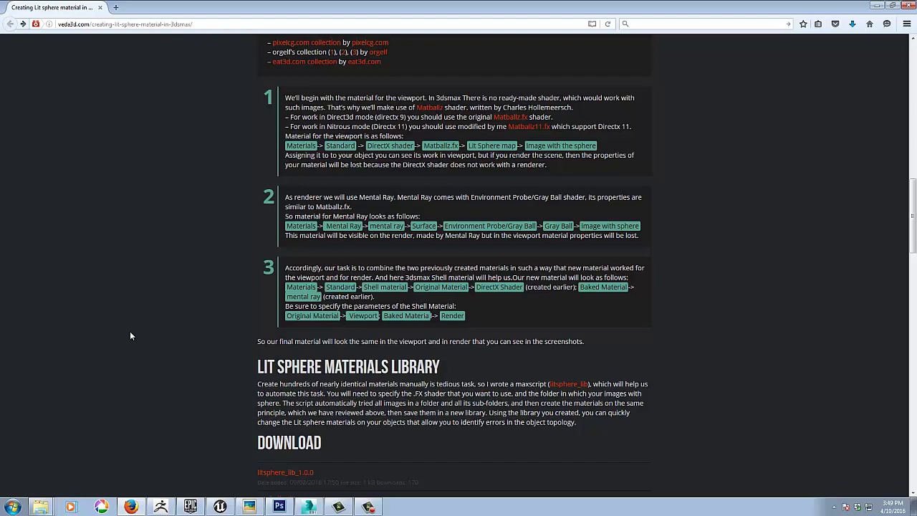
{"action": "scroll", "coordinate": [130, 331], "scroll_direction": "up", "scroll_amount": 4}
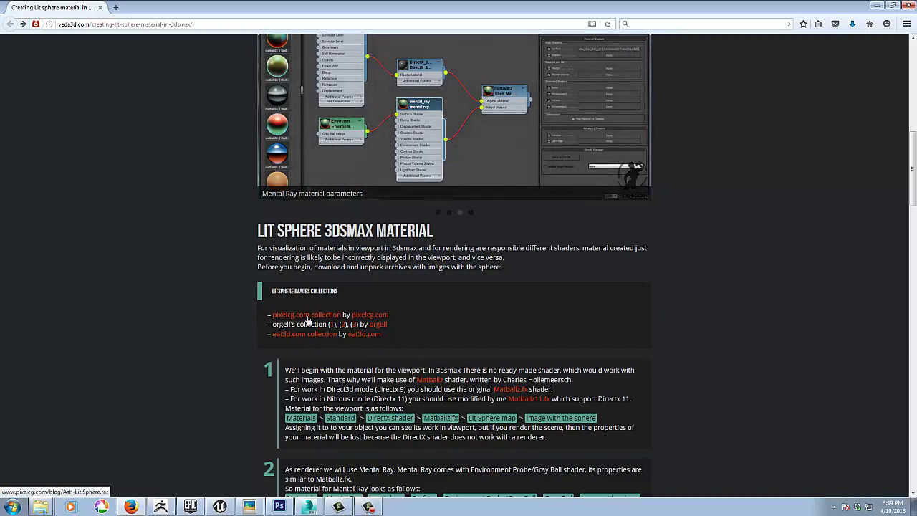
{"action": "scroll", "coordinate": [135, 265], "scroll_direction": "up", "scroll_amount": 3}
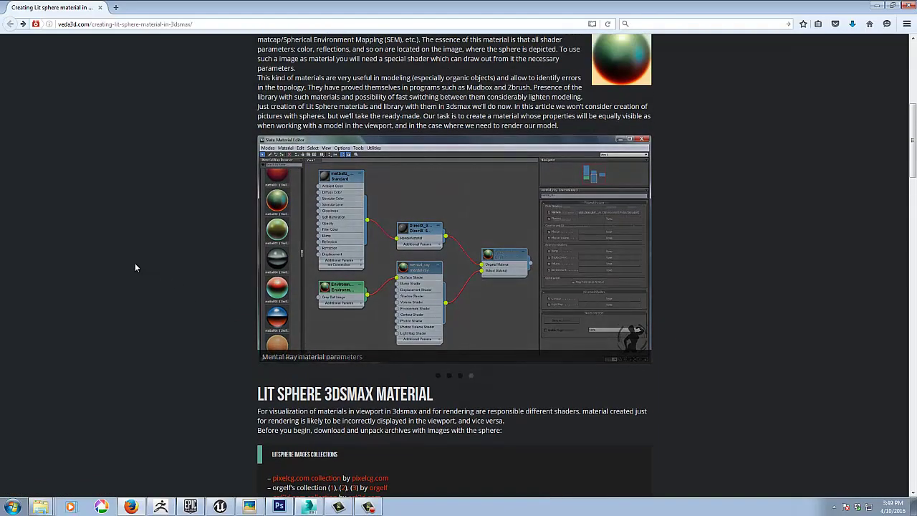
{"action": "scroll", "coordinate": [134, 265], "scroll_direction": "up", "scroll_amount": 5}
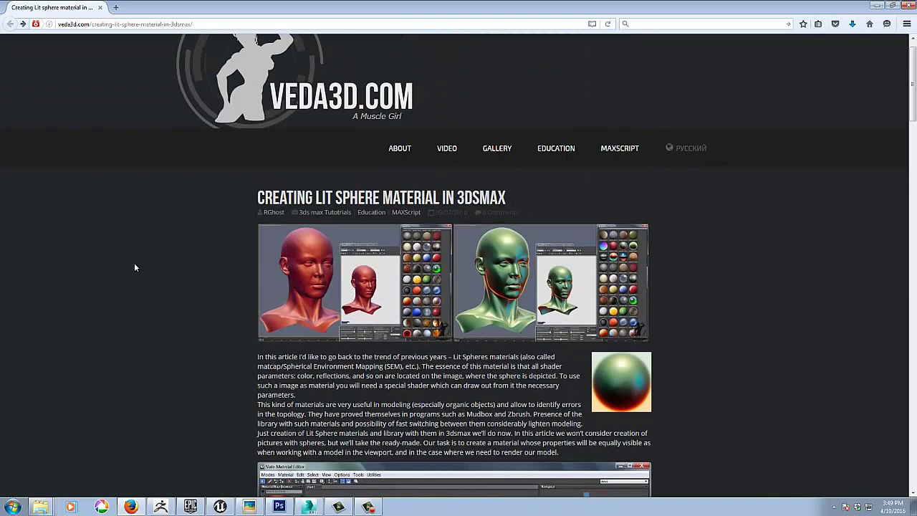
{"action": "scroll", "coordinate": [134, 267], "scroll_direction": "down", "scroll_amount": 8}
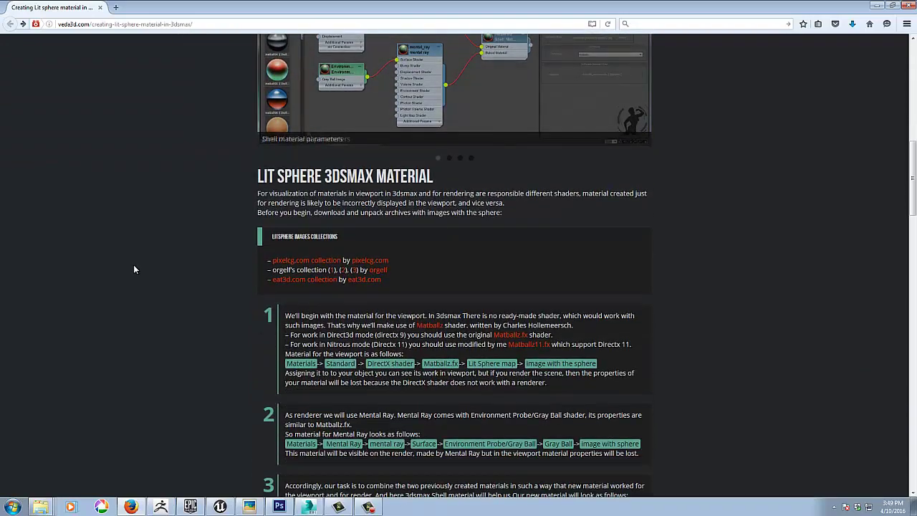
{"action": "scroll", "coordinate": [134, 270], "scroll_direction": "down", "scroll_amount": 2}
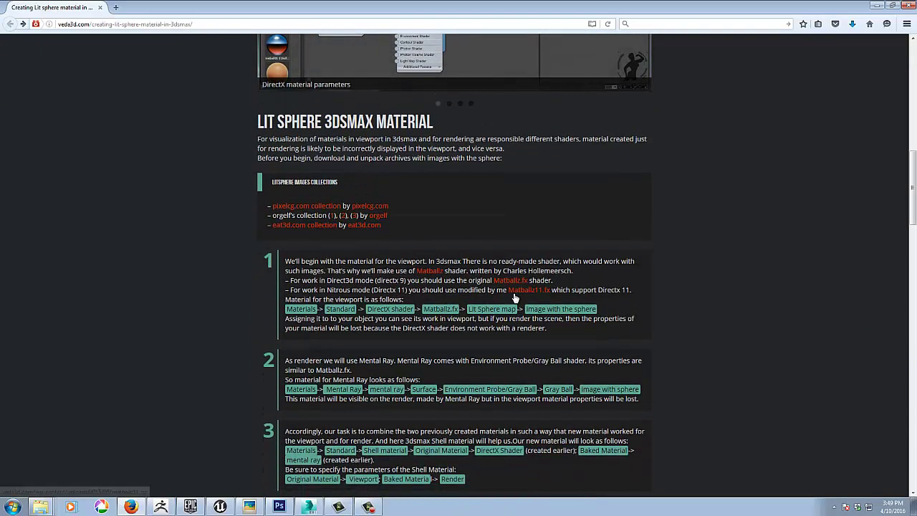
{"action": "scroll", "coordinate": [176, 286], "scroll_direction": "down", "scroll_amount": 5}
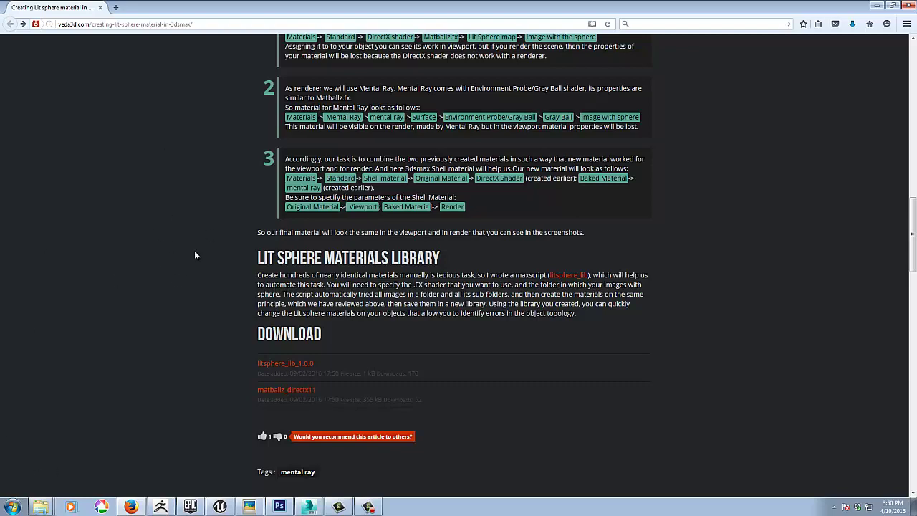
{"action": "scroll", "coordinate": [118, 357], "scroll_direction": "up", "scroll_amount": 5}
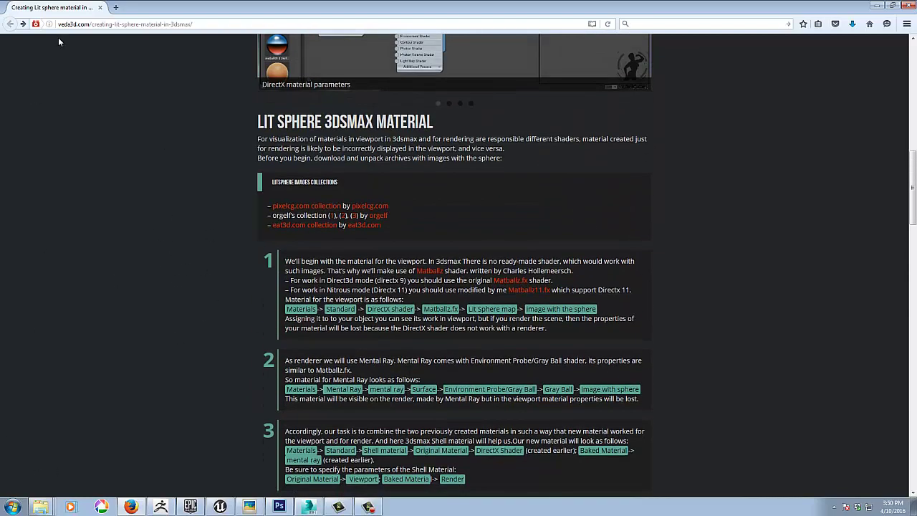
{"action": "scroll", "coordinate": [93, 155], "scroll_direction": "up", "scroll_amount": 2}
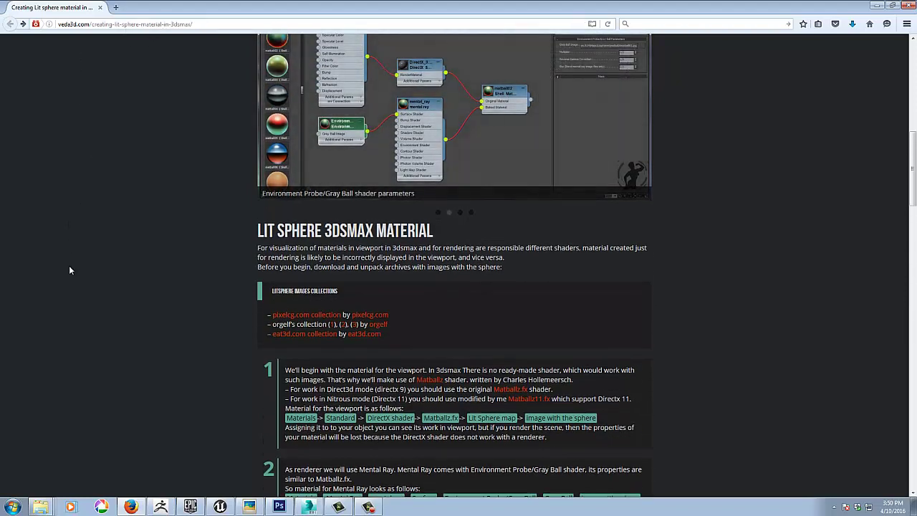
Step: Switch to 3ds Max and change the first material slot to a DirectX Shader, keeping the old material as sub-material
{"action": "left_click", "coordinate": [309, 507]}
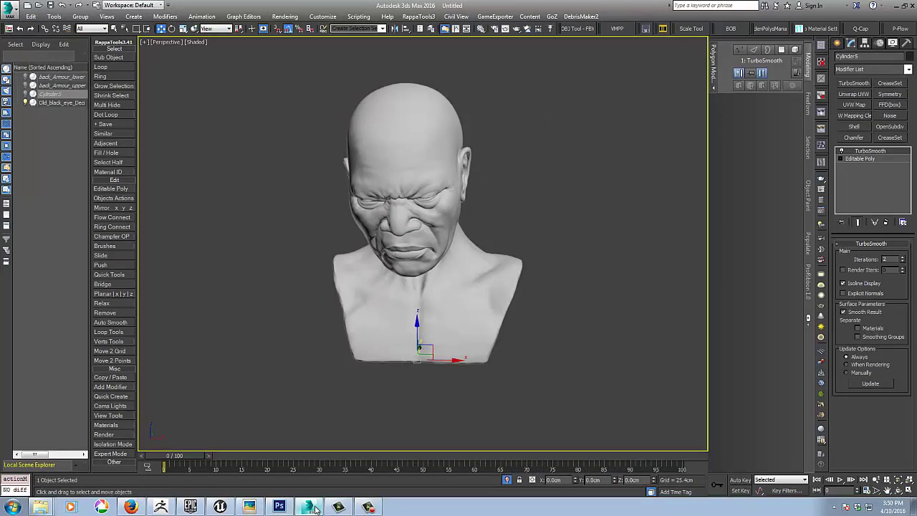
{"action": "middle_click_drag", "start_coordinate": [488, 245], "coordinate": [559, 217], "text": "alt"}
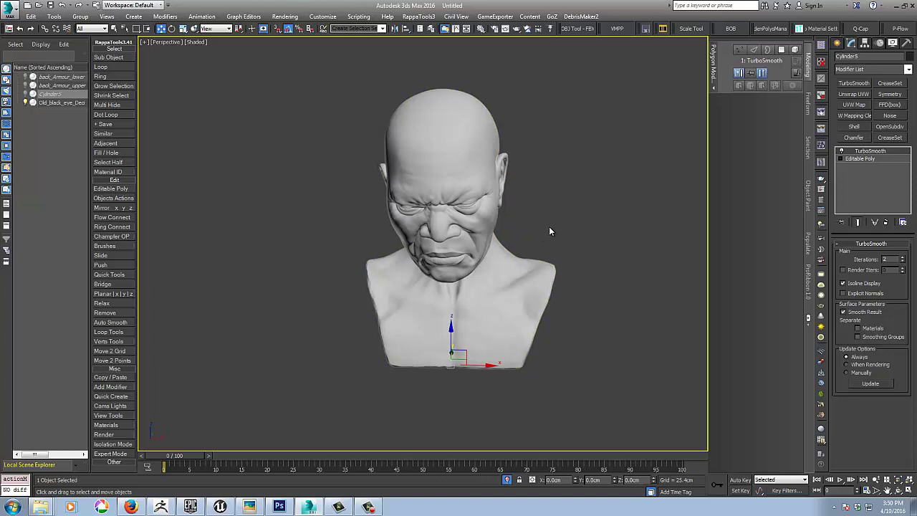
{"action": "mouse_move", "coordinate": [552, 229]}
{"action": "middle_mouse_down", "text": "alt"}
{"action": "mouse_move", "coordinate": [578, 219]}
{"action": "mouse_move", "coordinate": [557, 239]}
{"action": "middle_mouse_up", "text": "alt"}
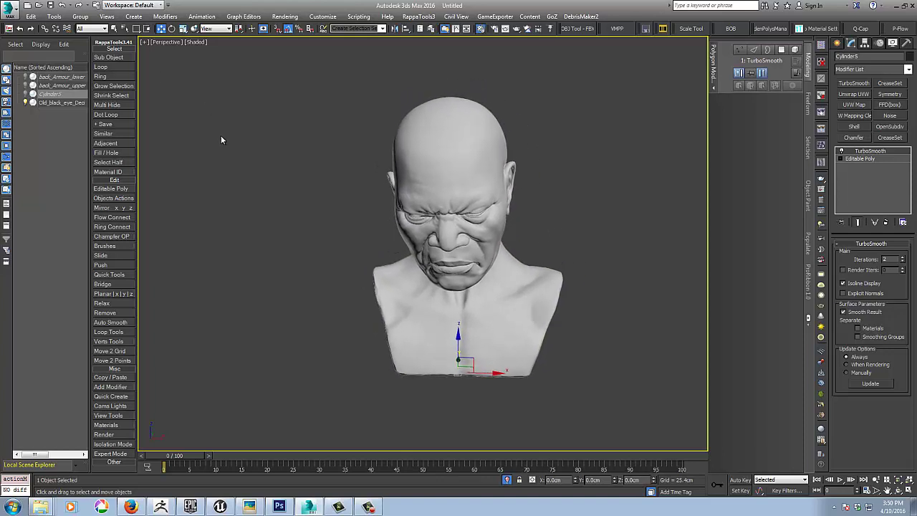
{"action": "key", "text": "m"}
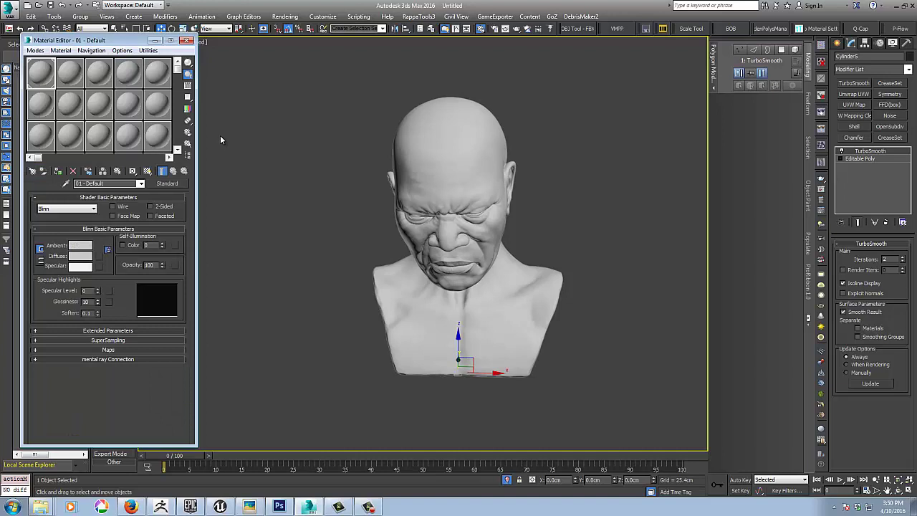
{"action": "left_click", "coordinate": [166, 183]}
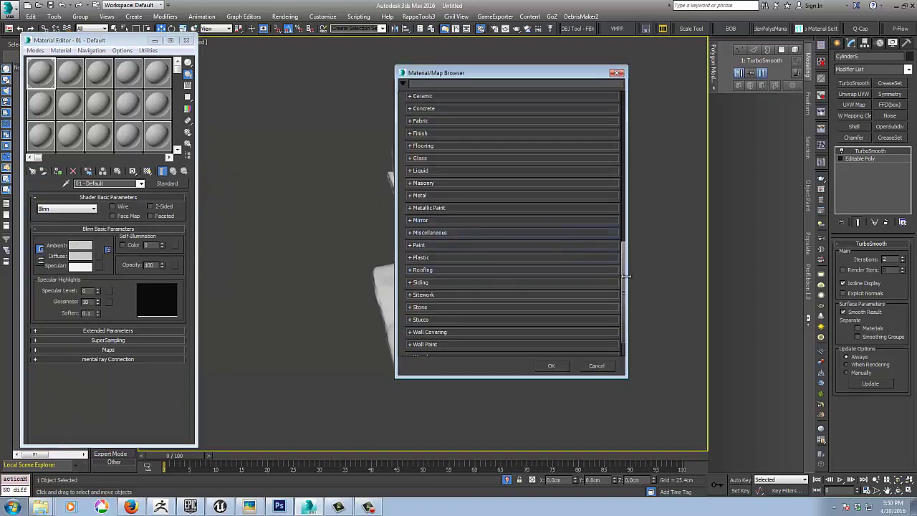
{"action": "left_click_drag", "start_coordinate": [626, 276], "coordinate": [624, 117]}
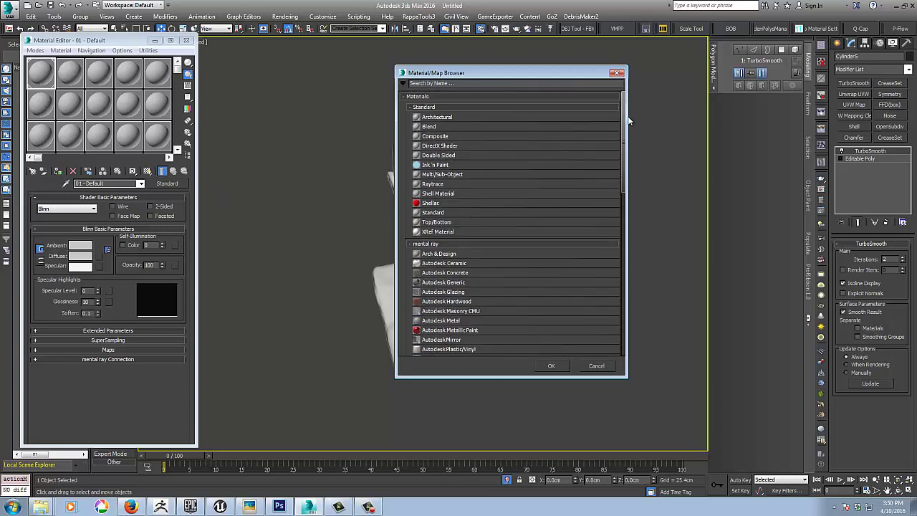
{"action": "double_click", "coordinate": [429, 154]}
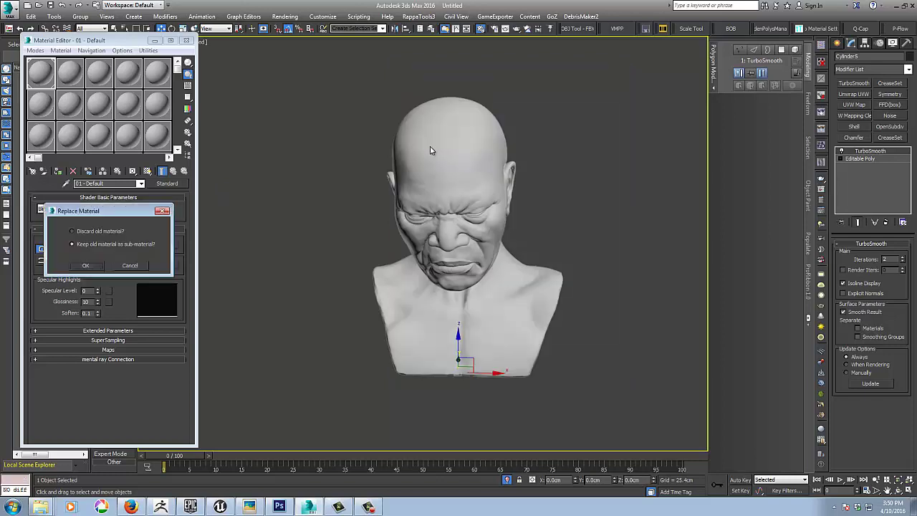
{"action": "left_click", "coordinate": [87, 265]}
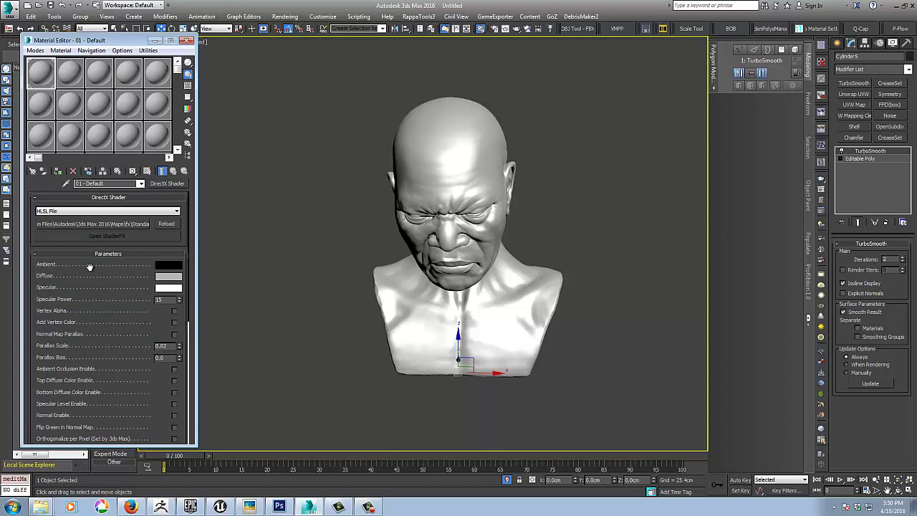
Step: Load matballz11.fx from the matballz11 folder as the DirectX material's HLSL effect file
{"action": "left_click", "coordinate": [53, 212]}
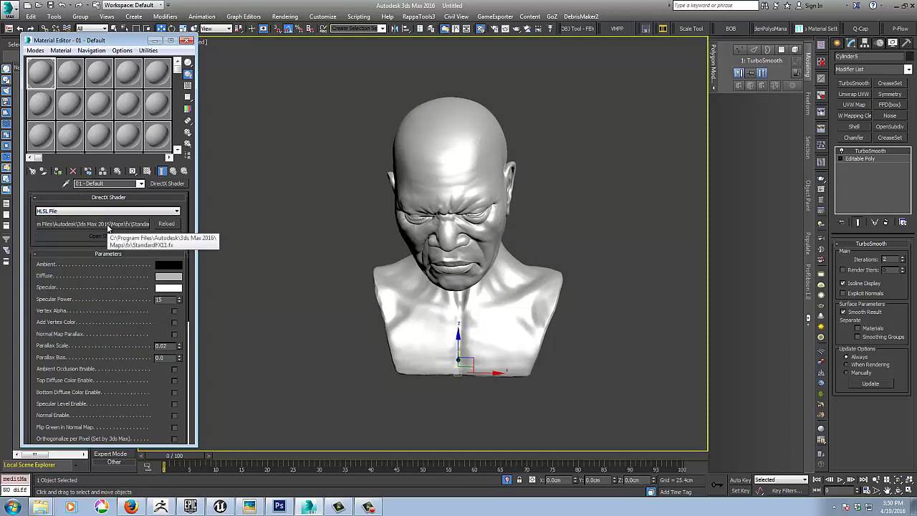
{"action": "left_click", "coordinate": [107, 228]}
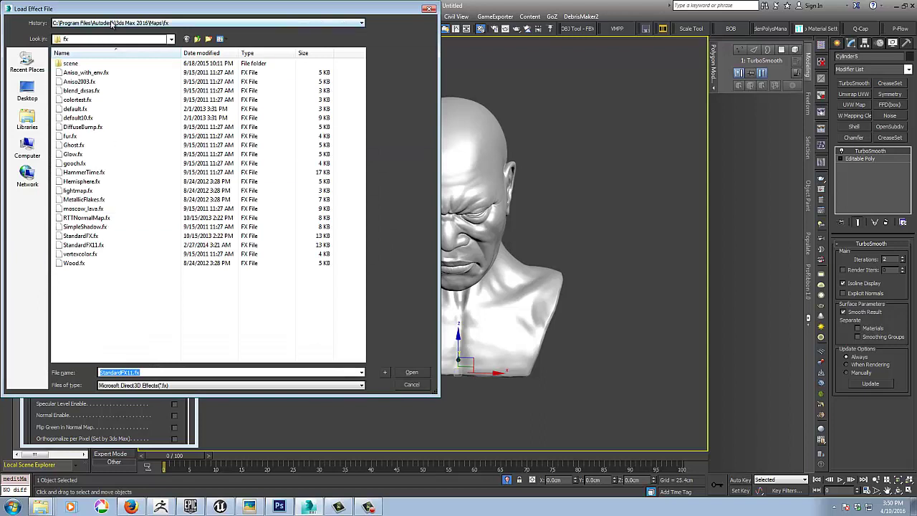
{"action": "left_click", "coordinate": [113, 24]}
{"action": "left_click", "coordinate": [133, 40]}
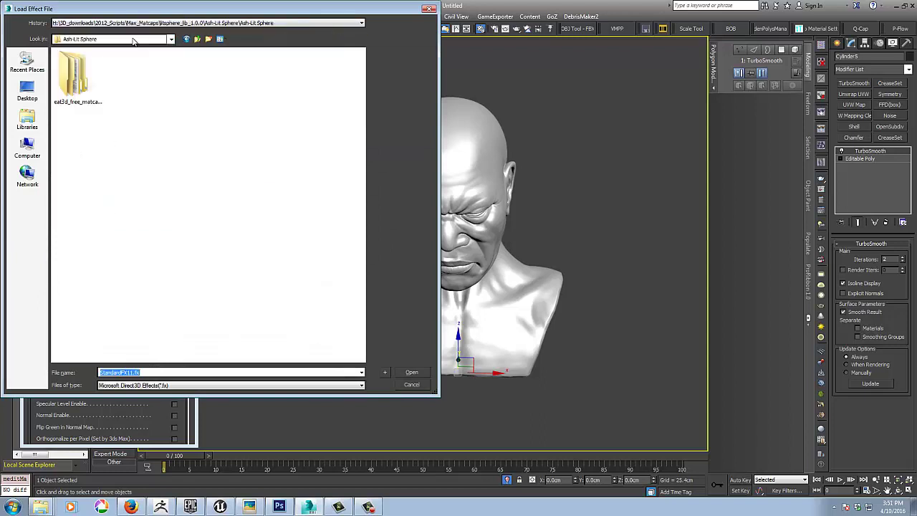
{"action": "left_click", "coordinate": [197, 40]}
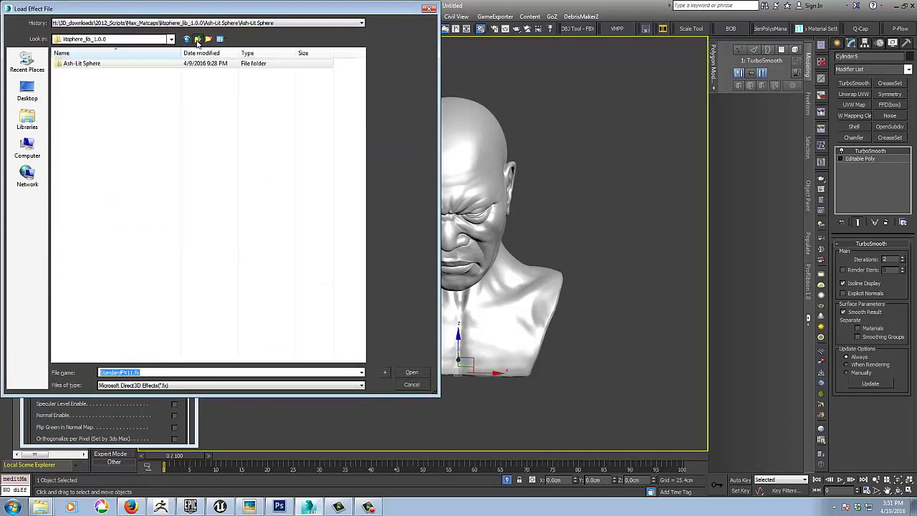
{"action": "left_click", "coordinate": [197, 39]}
{"action": "double_click", "coordinate": [71, 74]}
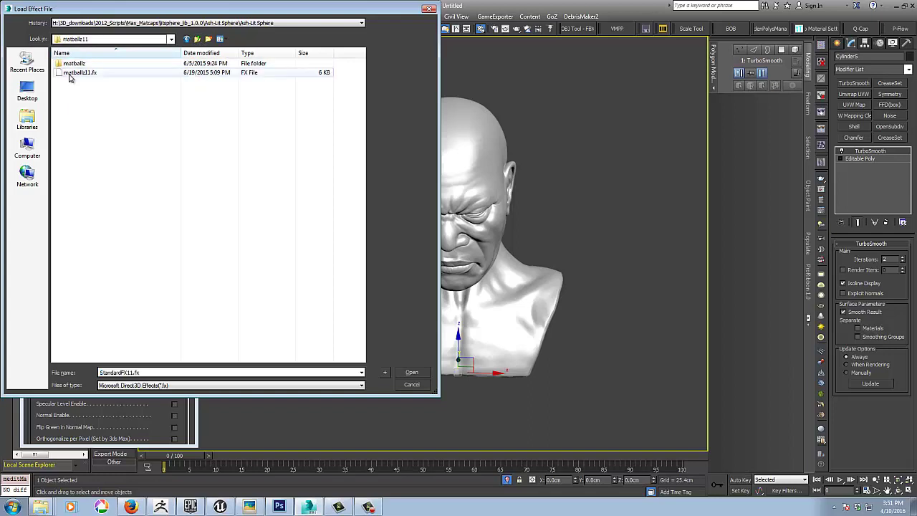
{"action": "double_click", "coordinate": [80, 73]}
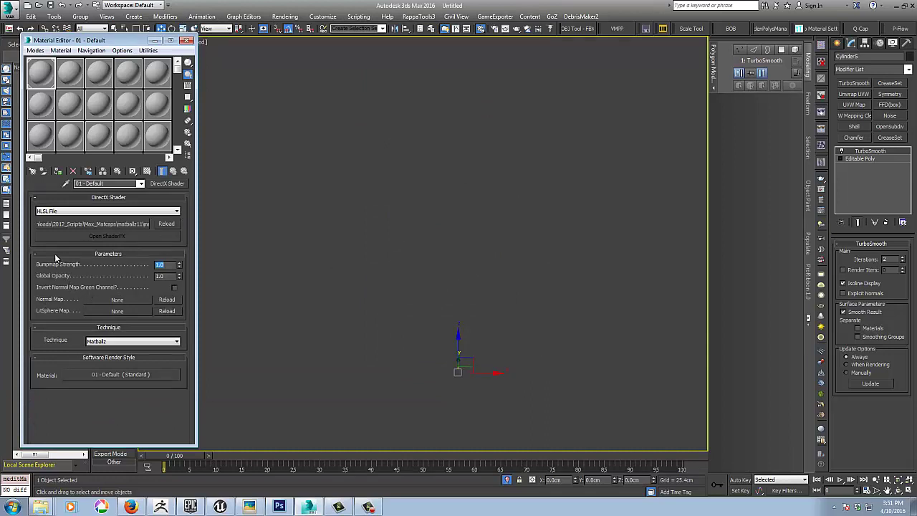
Step: Load 009-Clay.jpg from the Ash-Lit Sphere folder inside litsphere_lib_1.0.0 as the material's LitSphere map
{"action": "left_click", "coordinate": [90, 342]}
{"action": "left_click", "coordinate": [117, 310]}
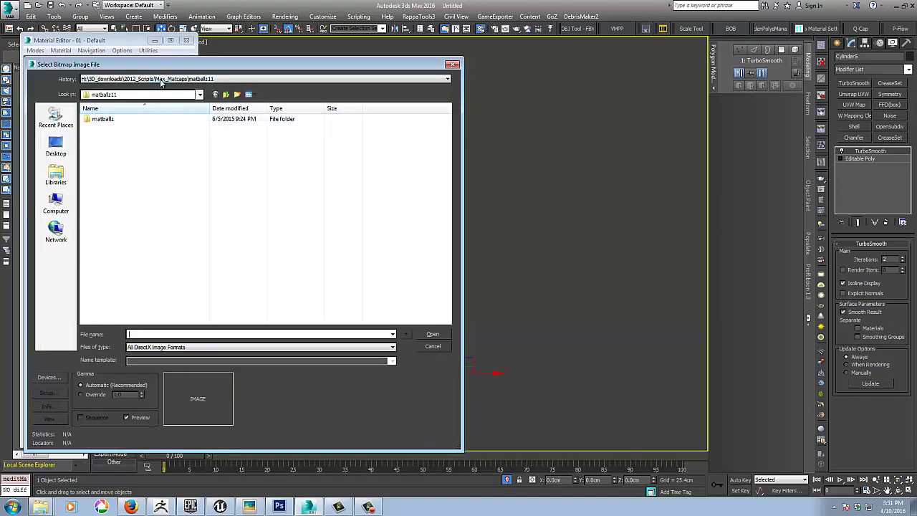
{"action": "left_click", "coordinate": [227, 95]}
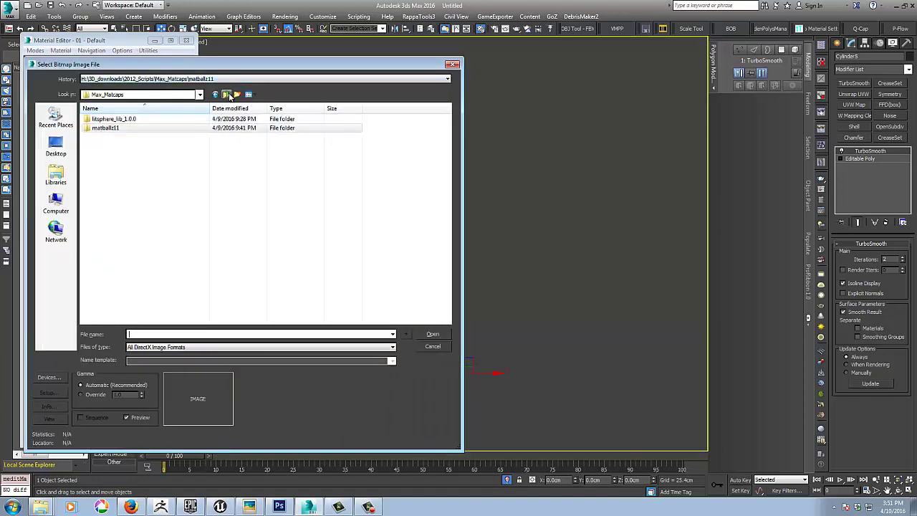
{"action": "double_click", "coordinate": [115, 119]}
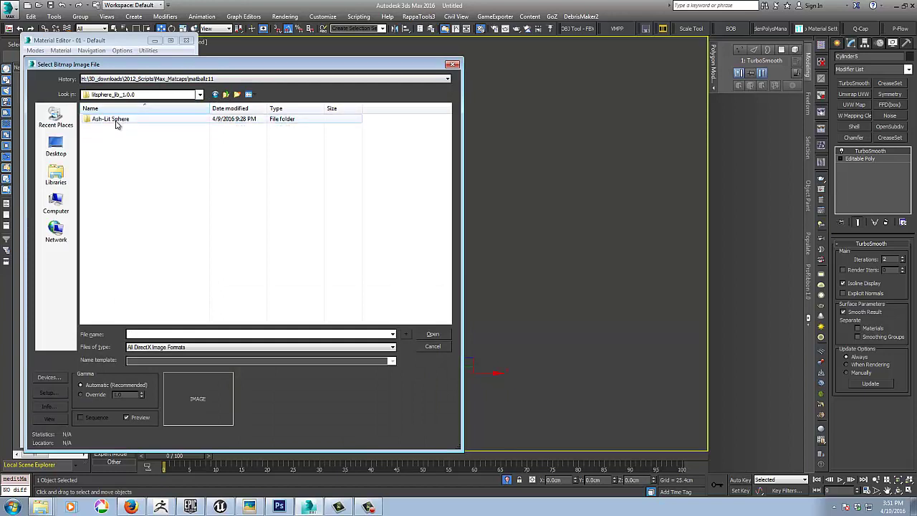
{"action": "double_click", "coordinate": [115, 119]}
{"action": "double_click", "coordinate": [114, 120]}
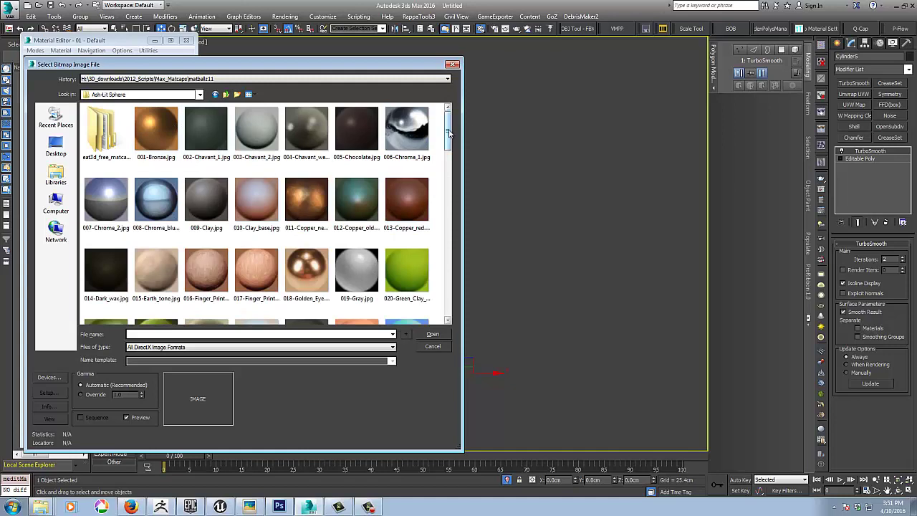
{"action": "mouse_move", "coordinate": [449, 131]}
{"action": "left_mouse_down"}
{"action": "mouse_move", "coordinate": [452, 163]}
{"action": "mouse_move", "coordinate": [454, 134]}
{"action": "left_mouse_up"}
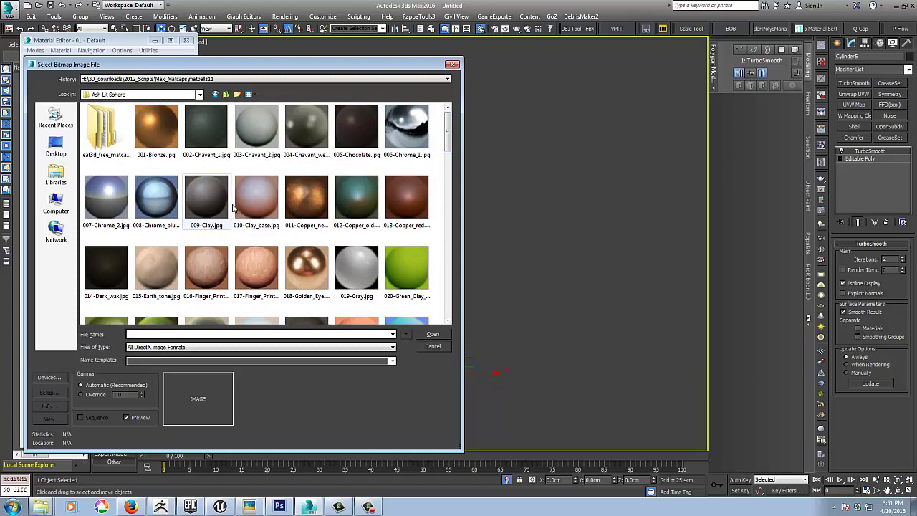
{"action": "double_click", "coordinate": [206, 202]}
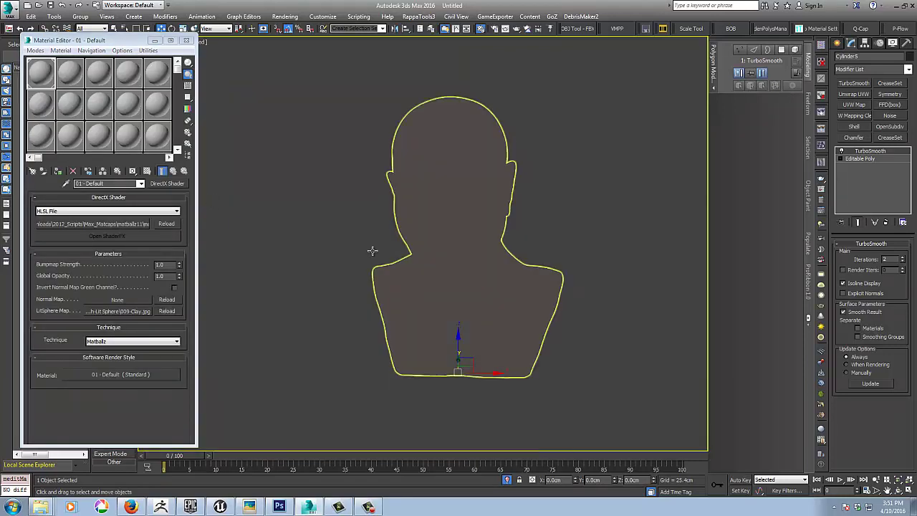
Step: Assign the material to the selected cylinder and replace its TurboSmooth with a UVW Map modifier set to Box mapping
{"action": "left_click", "coordinate": [59, 173]}
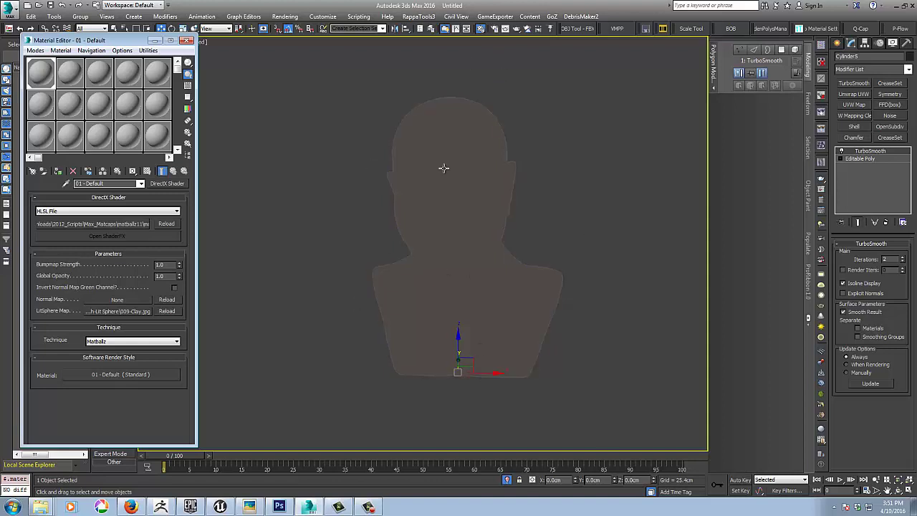
{"action": "left_click", "coordinate": [854, 105]}
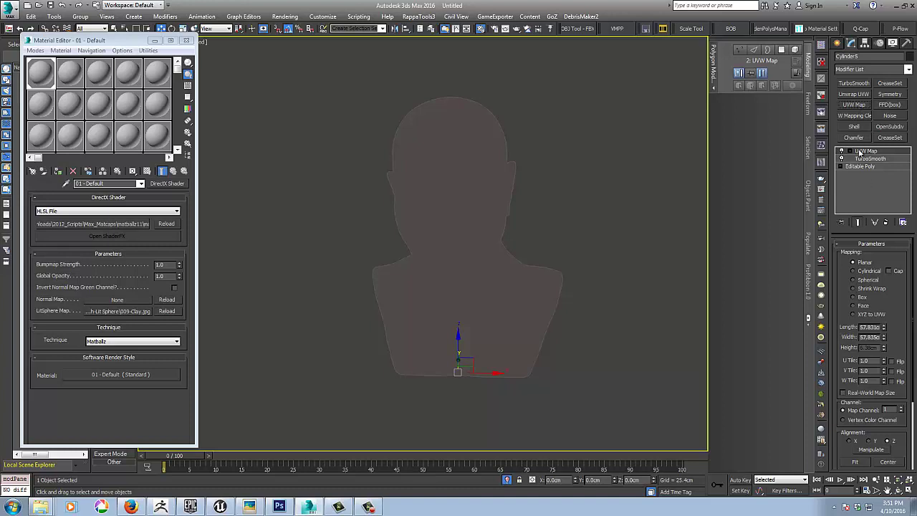
{"action": "left_click", "coordinate": [869, 159]}
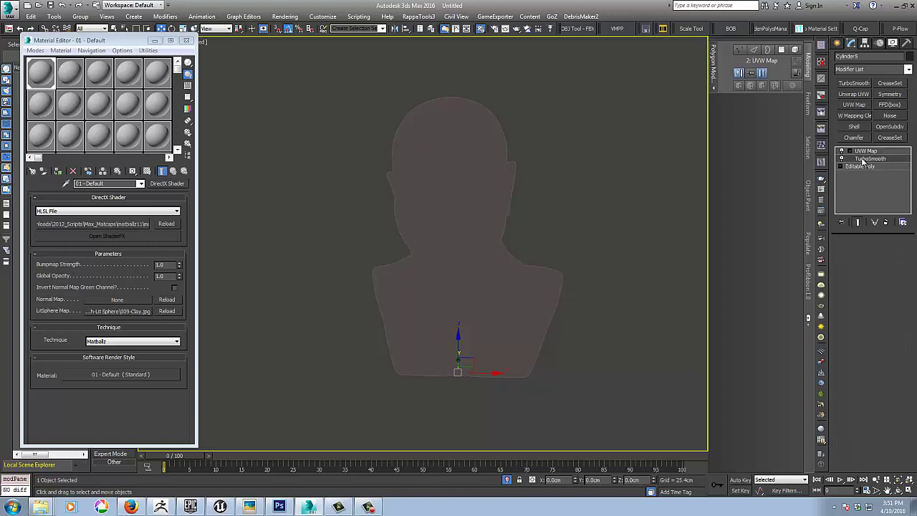
{"action": "left_click", "coordinate": [887, 223]}
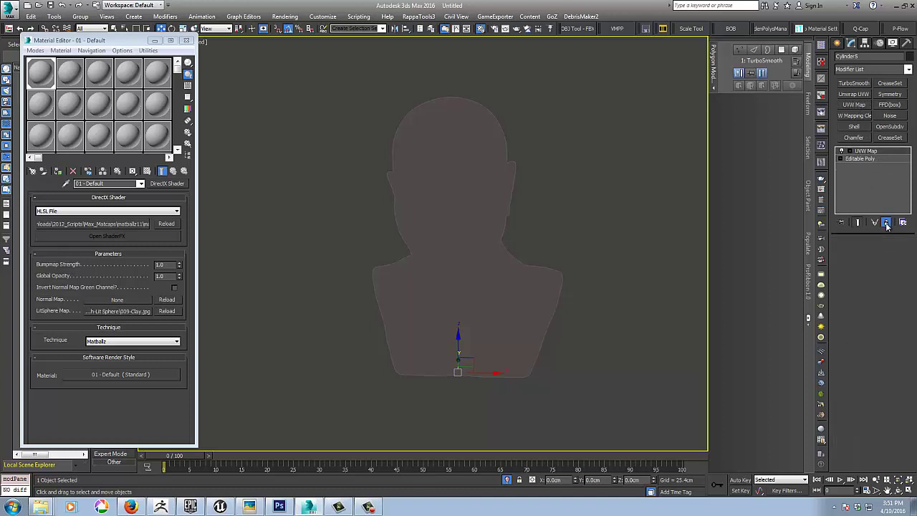
{"action": "left_click", "coordinate": [870, 151]}
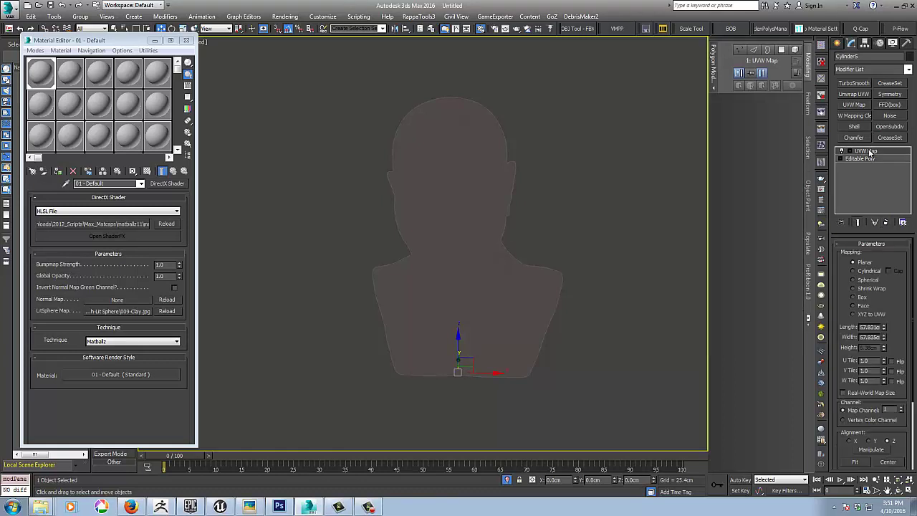
{"action": "left_click", "coordinate": [853, 298]}
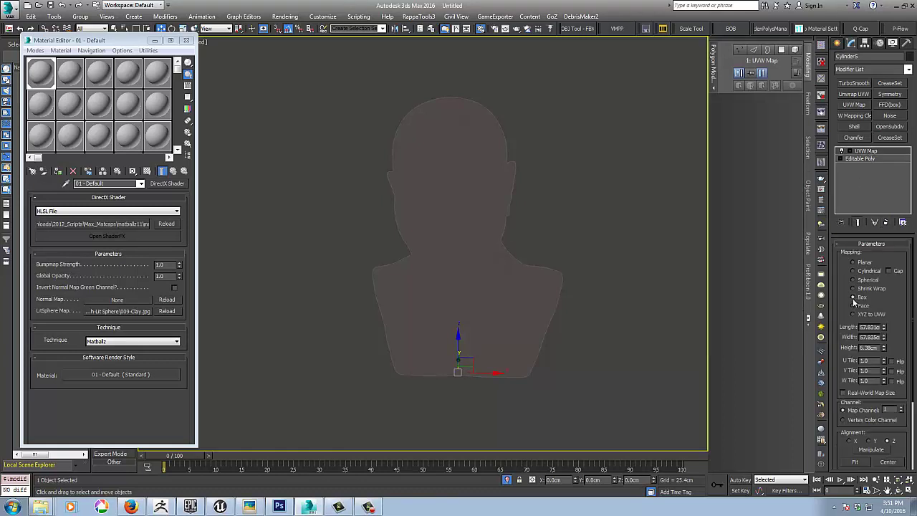
Step: Select the bust and assign the clay lit sphere material to it
{"action": "left_click", "coordinate": [487, 181]}
{"action": "left_click", "coordinate": [62, 172]}
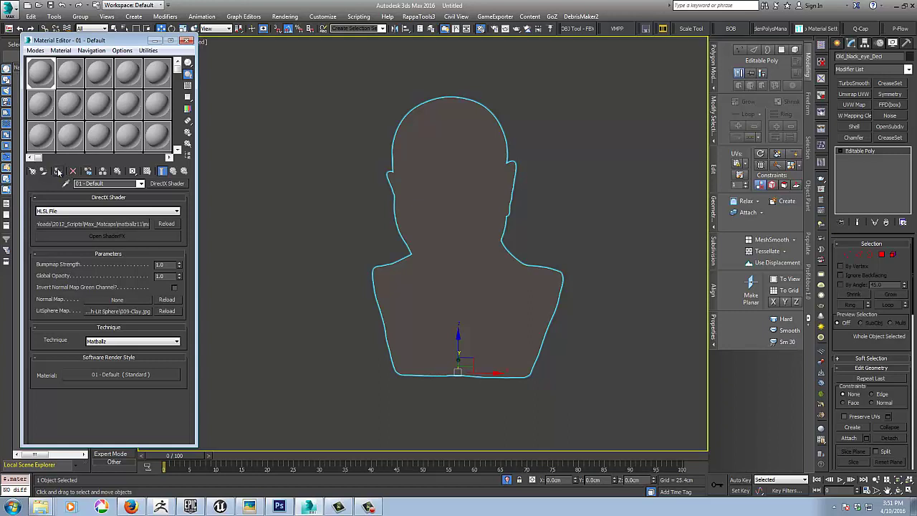
{"action": "middle_click_drag", "start_coordinate": [574, 200], "coordinate": [559, 191]}
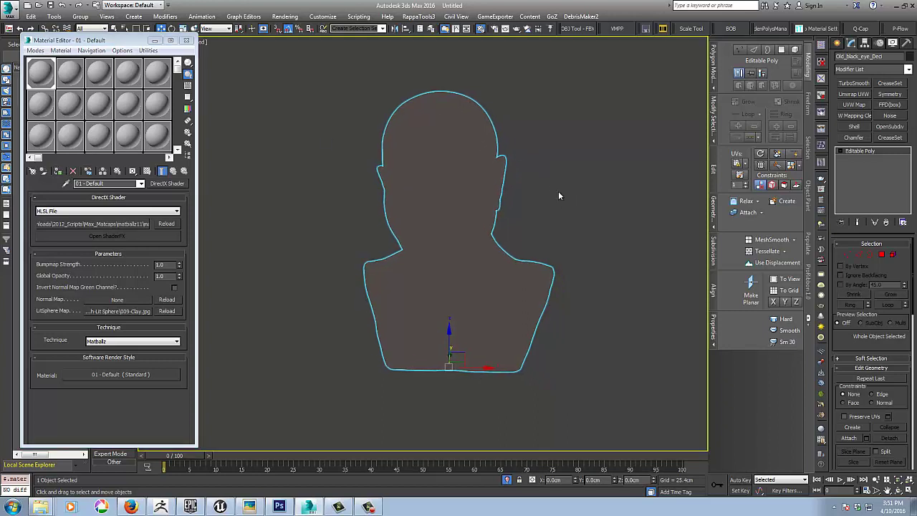
Step: Add a UVW Map with Box mapping to the bust and collapse it to an Editable Poly
{"action": "left_click", "coordinate": [854, 104]}
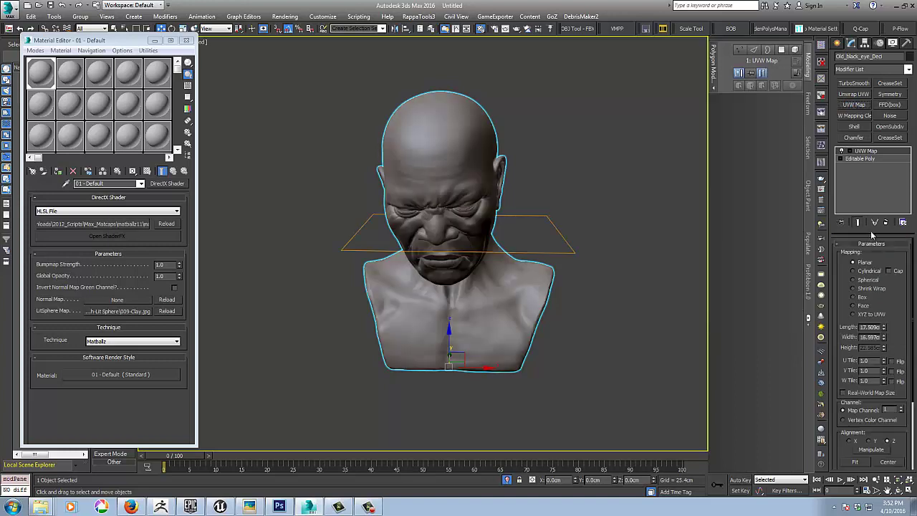
{"action": "left_click", "coordinate": [853, 296]}
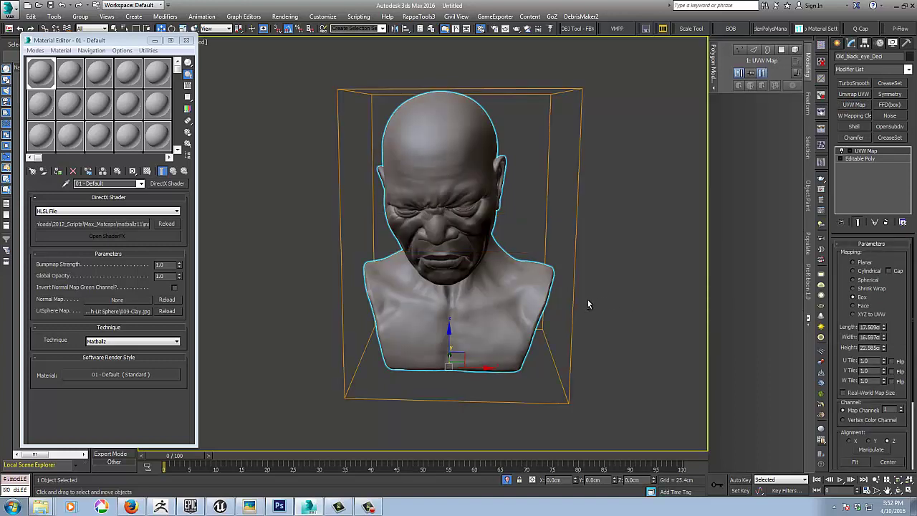
{"action": "mouse_move", "coordinate": [588, 299]}
{"action": "middle_mouse_down", "text": "alt"}
{"action": "mouse_move", "coordinate": [602, 301]}
{"action": "mouse_move", "coordinate": [593, 310]}
{"action": "mouse_move", "coordinate": [597, 299]}
{"action": "middle_mouse_up", "text": "alt"}
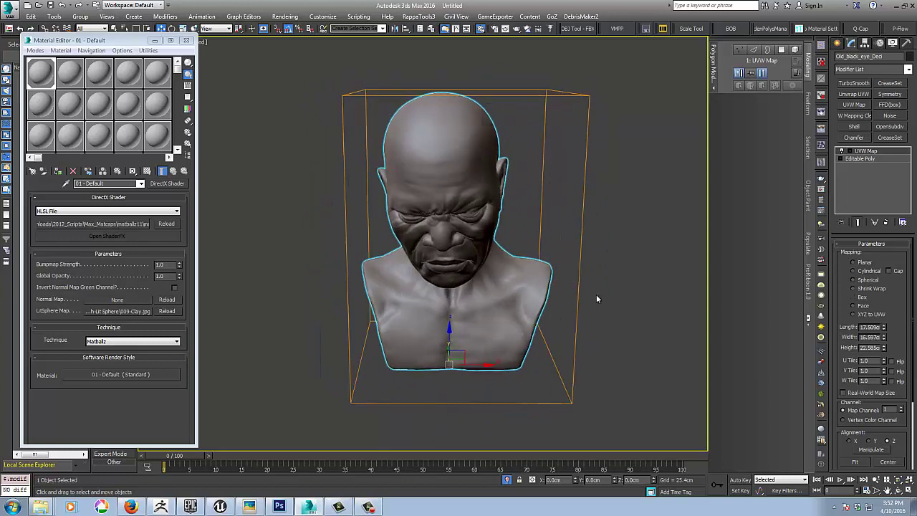
{"action": "right_click", "coordinate": [448, 192]}
{"action": "left_click", "coordinate": [553, 288]}
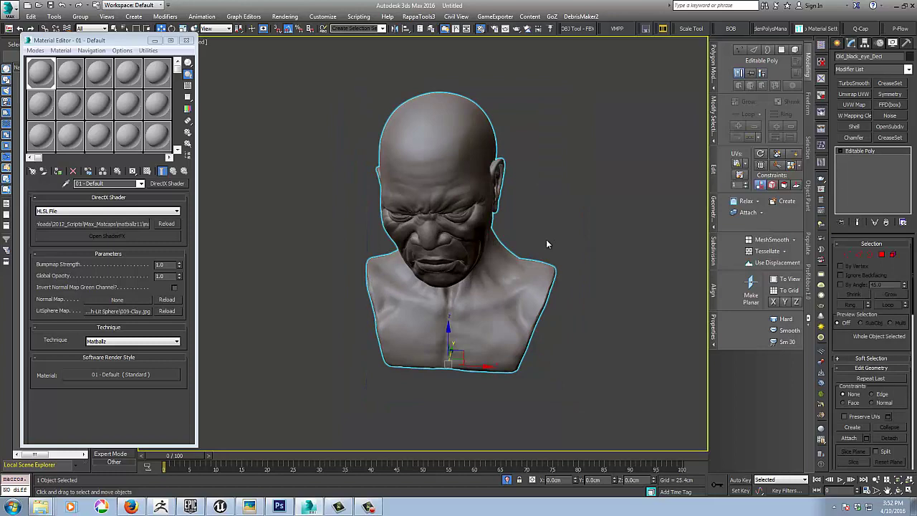
Step: Change the LitSphere map to 022-GreenSkin.jpg and inspect the bust from several angles
{"action": "mouse_move", "coordinate": [546, 245]}
{"action": "middle_mouse_down", "text": "alt"}
{"action": "mouse_move", "coordinate": [536, 221]}
{"action": "mouse_move", "coordinate": [557, 221]}
{"action": "mouse_move", "coordinate": [521, 227]}
{"action": "mouse_move", "coordinate": [562, 248]}
{"action": "middle_mouse_up", "text": "alt"}
{"action": "scroll", "coordinate": [522, 221], "scroll_direction": "up", "scroll_amount": 4}
{"action": "scroll", "coordinate": [522, 221], "scroll_direction": "down", "scroll_amount": 3}
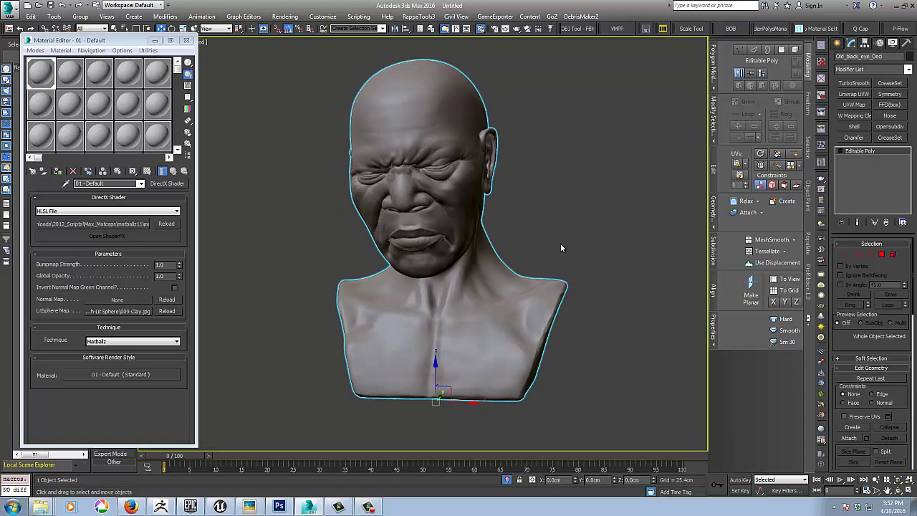
{"action": "left_click", "coordinate": [118, 311]}
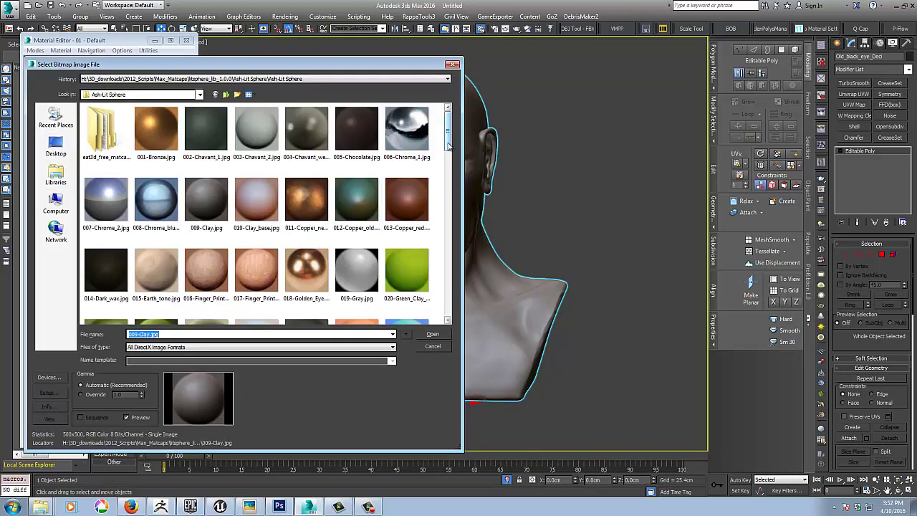
{"action": "scroll", "coordinate": [450, 146], "scroll_direction": "down", "scroll_amount": 3}
{"action": "scroll", "coordinate": [192, 170], "scroll_direction": "up", "scroll_amount": 1}
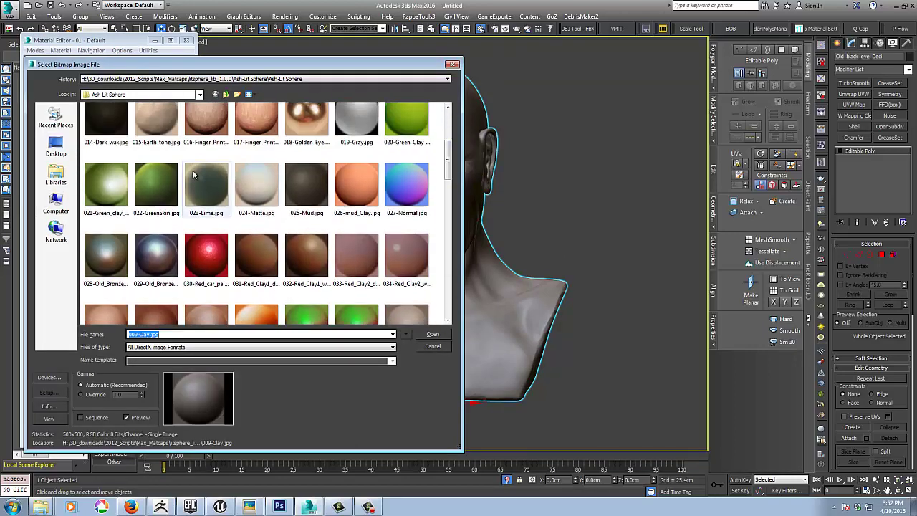
{"action": "double_click", "coordinate": [136, 188]}
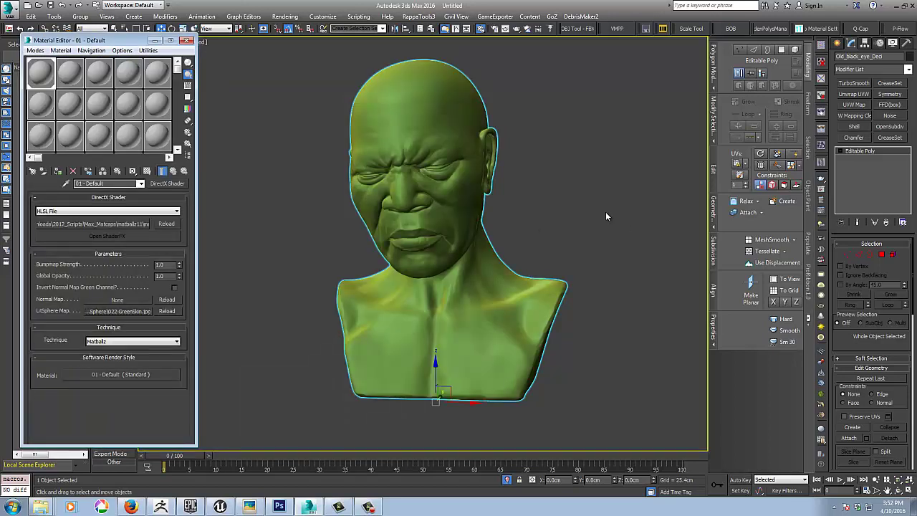
{"action": "mouse_move", "coordinate": [605, 211]}
{"action": "middle_mouse_down", "text": "alt"}
{"action": "mouse_move", "coordinate": [514, 219]}
{"action": "mouse_move", "coordinate": [603, 212]}
{"action": "middle_mouse_up", "text": "alt"}
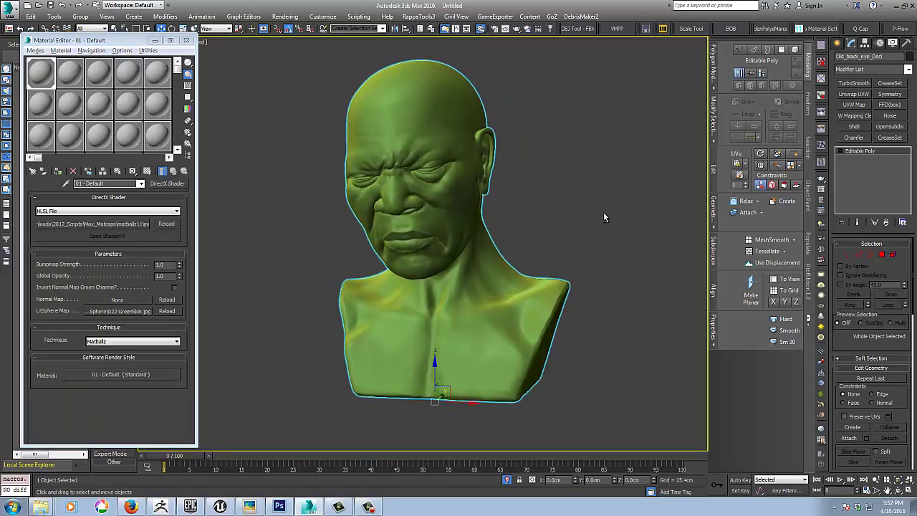
{"action": "middle_click_drag", "start_coordinate": [541, 221], "coordinate": [552, 221], "text": "alt"}
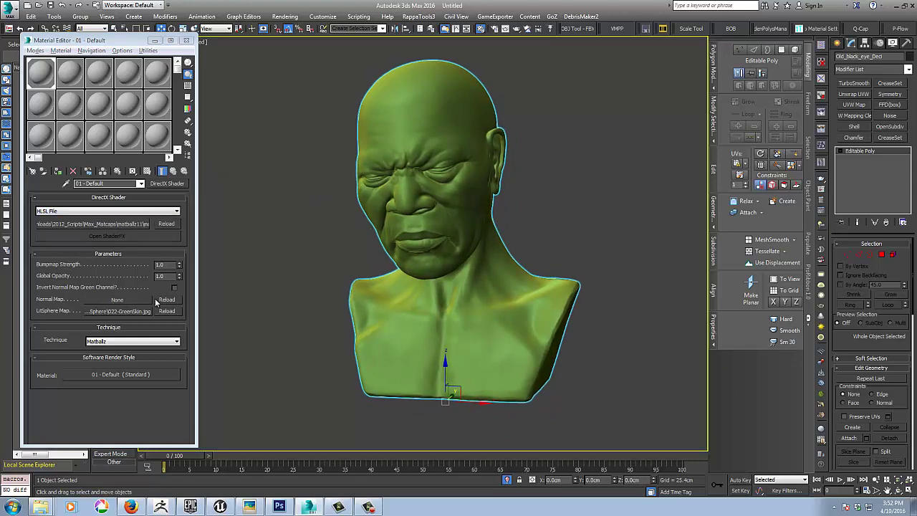
{"action": "middle_click_drag", "start_coordinate": [617, 213], "coordinate": [589, 225], "text": "alt"}
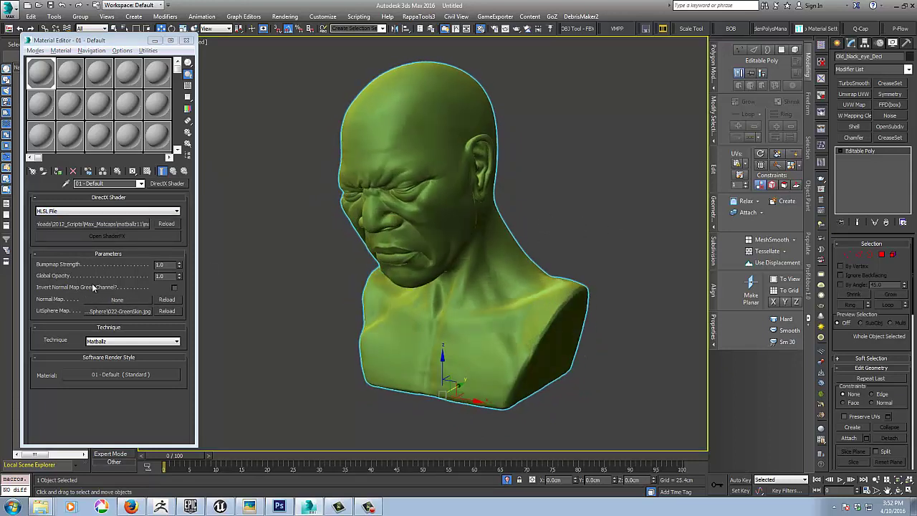
{"action": "middle_click_drag", "start_coordinate": [539, 186], "coordinate": [571, 179], "text": "alt"}
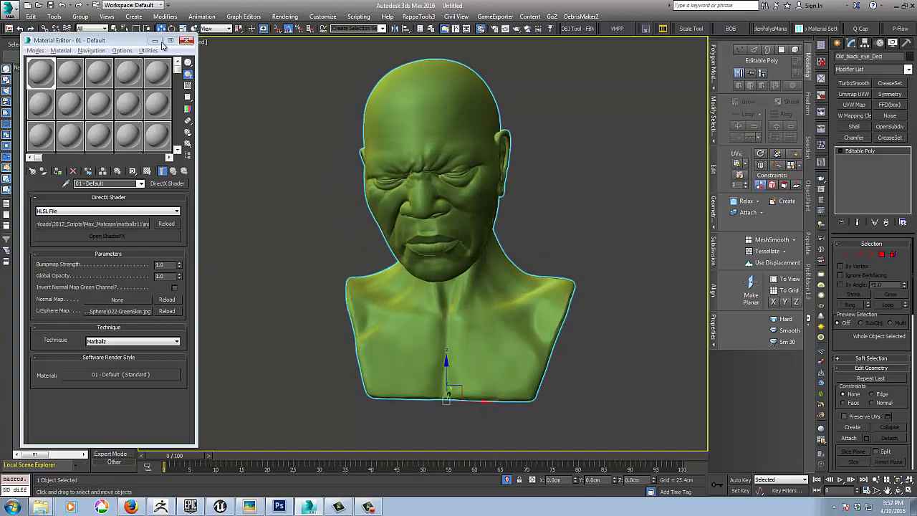
Step: Hide the bust and unhide back_Armour_upper and back_Armour_lower, uncovering the scene list behind the Material Editor first
{"action": "left_click_drag", "start_coordinate": [128, 40], "coordinate": [247, 45]}
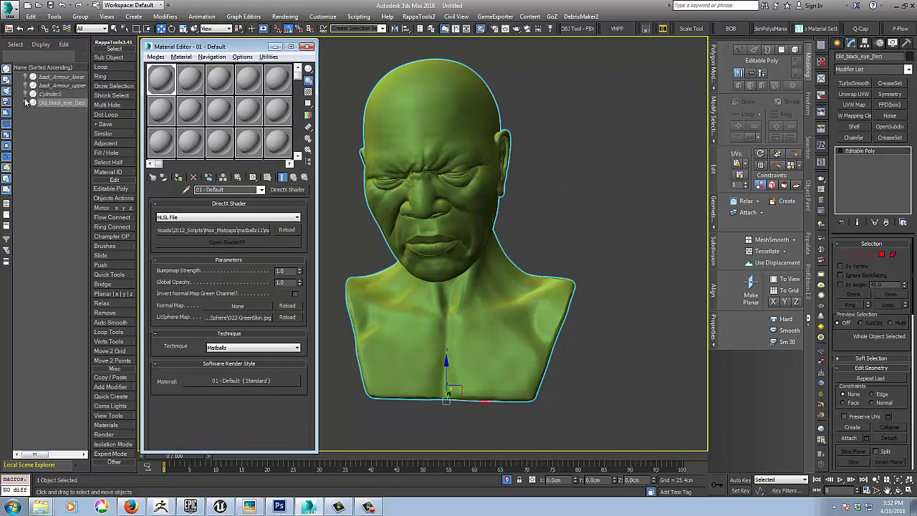
{"action": "left_click", "coordinate": [26, 103]}
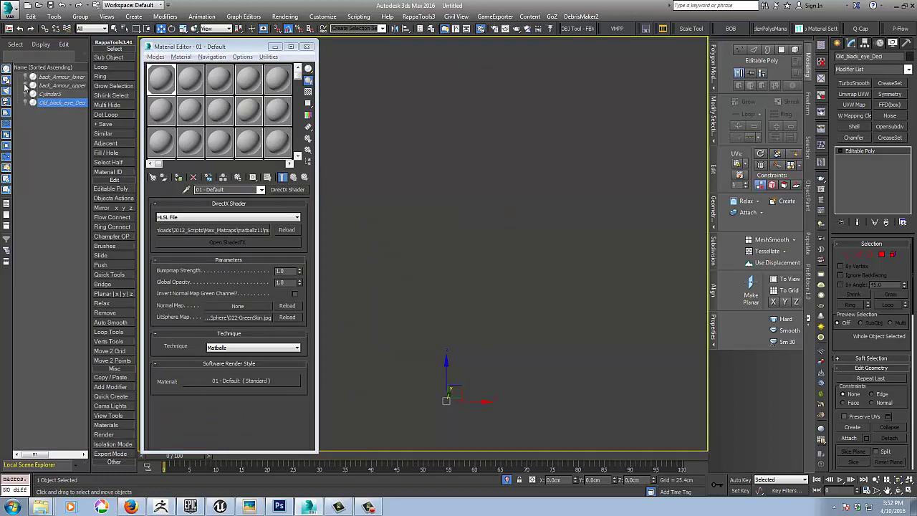
{"action": "left_click", "coordinate": [26, 86]}
{"action": "left_click", "coordinate": [26, 76]}
{"action": "scroll", "coordinate": [470, 172], "scroll_direction": "down", "scroll_amount": 8}
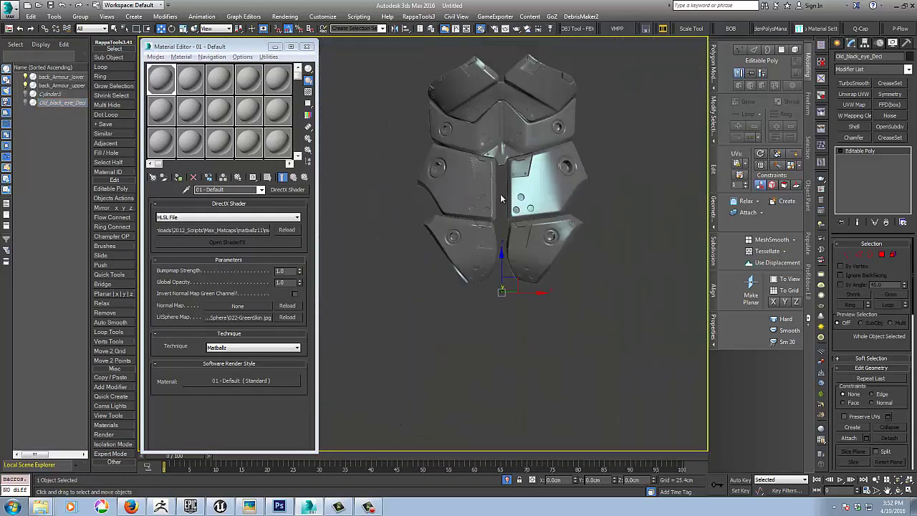
{"action": "middle_click_drag", "start_coordinate": [501, 194], "coordinate": [506, 215], "text": "alt"}
{"action": "scroll", "coordinate": [506, 215], "scroll_direction": "up", "scroll_amount": 6}
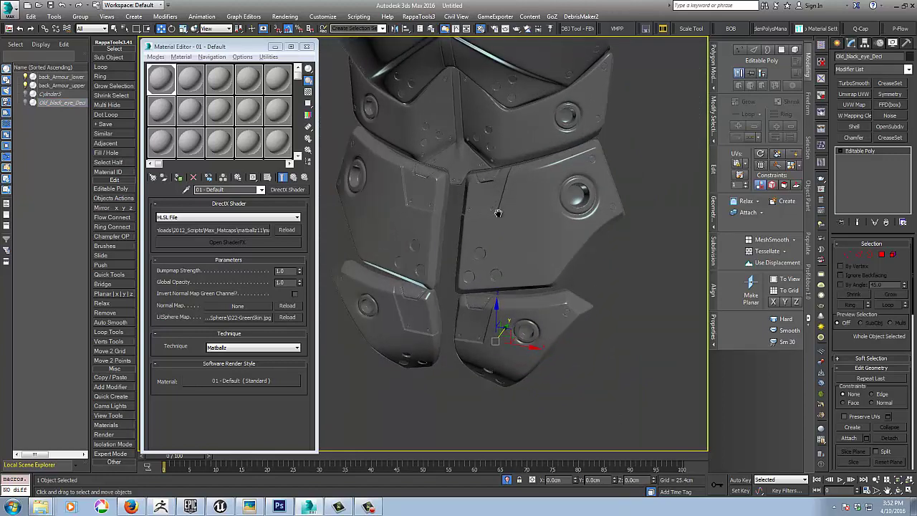
{"action": "scroll", "coordinate": [498, 236], "scroll_direction": "down", "scroll_amount": 2}
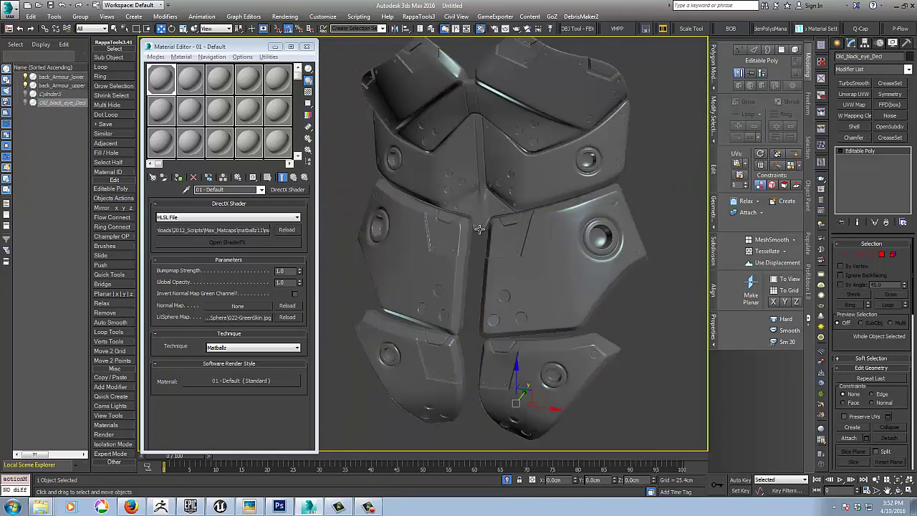
{"action": "middle_click_drag", "start_coordinate": [498, 235], "coordinate": [481, 235], "text": "alt"}
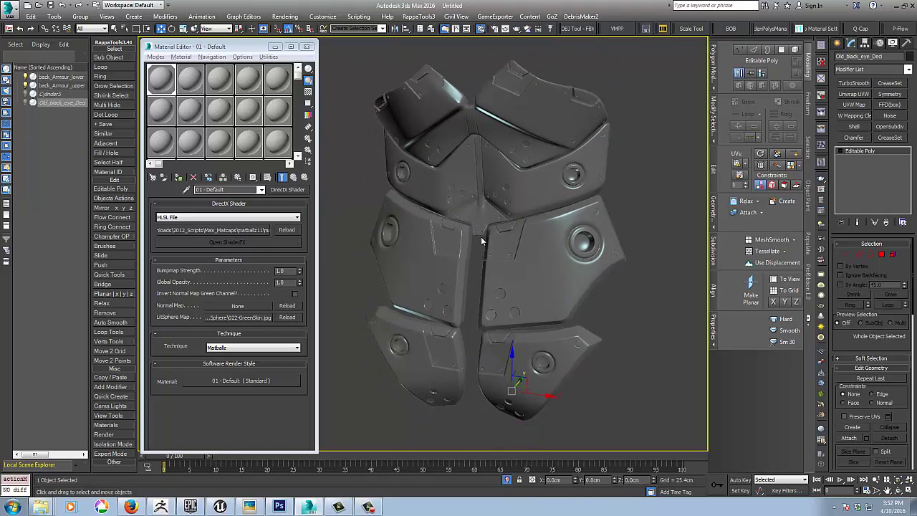
{"action": "left_click", "coordinate": [178, 177]}
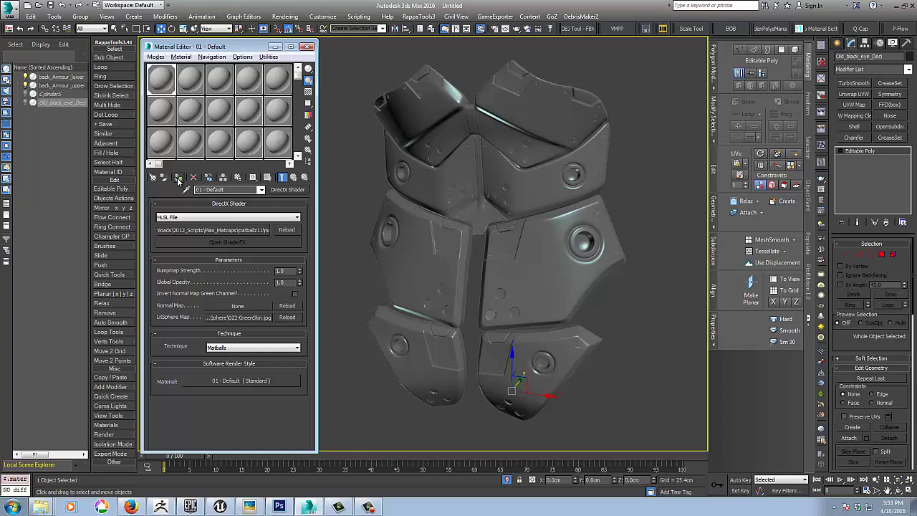
{"action": "left_click", "coordinate": [178, 178]}
{"action": "middle_click_drag", "start_coordinate": [495, 237], "coordinate": [506, 224], "text": "alt"}
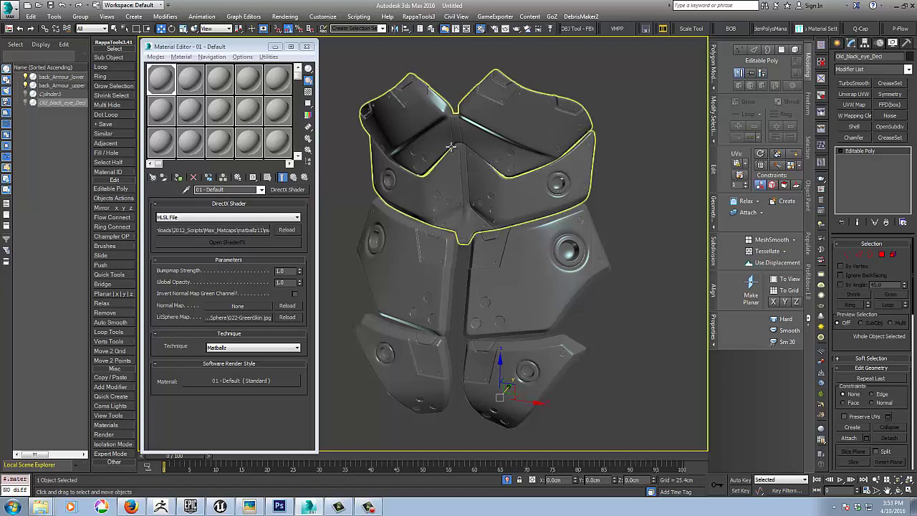
Step: Select back_Armour_upper and add a UVW Mapping Clear modifier to it
{"action": "left_click", "coordinate": [531, 140]}
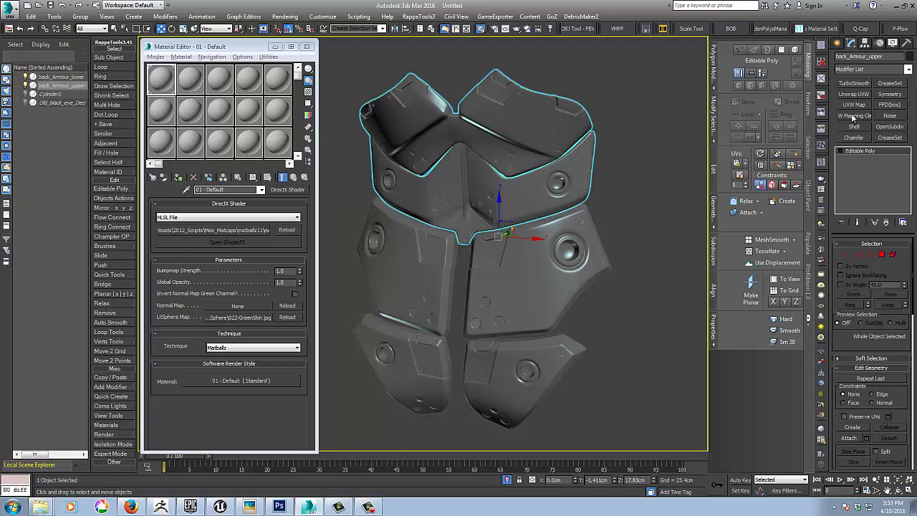
{"action": "left_click", "coordinate": [909, 70]}
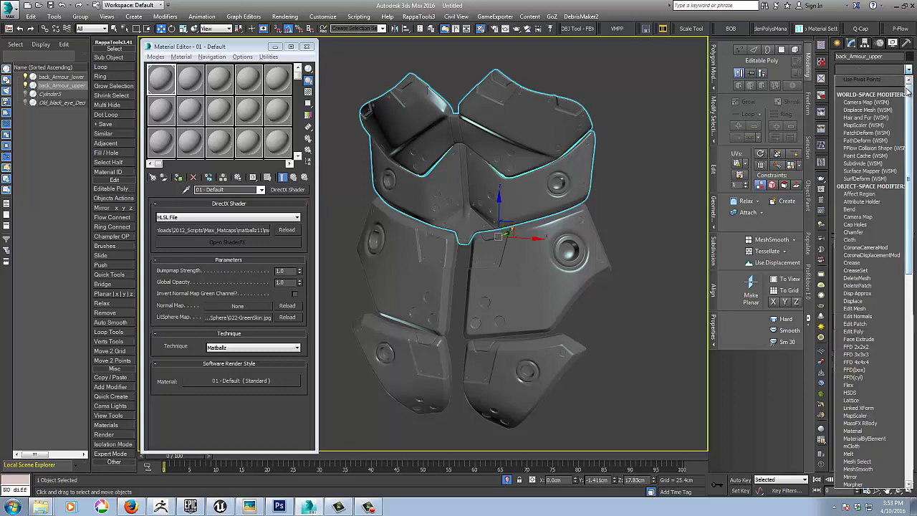
{"action": "left_click_drag", "start_coordinate": [913, 98], "coordinate": [911, 322]}
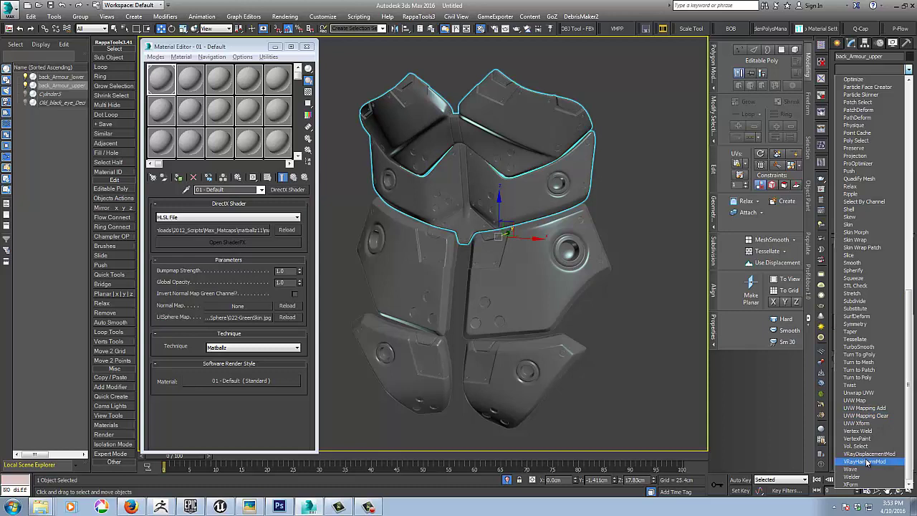
{"action": "left_click", "coordinate": [865, 416]}
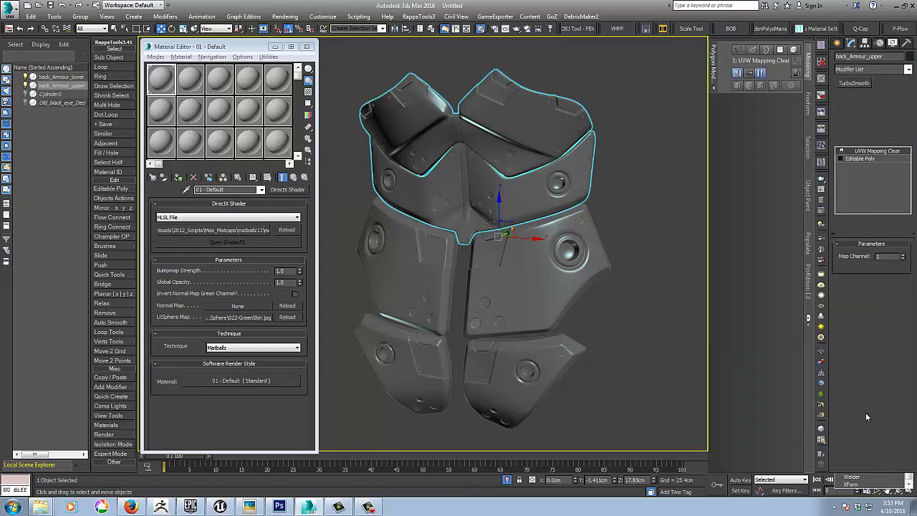
Step: Assign the lit sphere material to back_Armour_upper and back_Armour_lower, removing the UVW Mapping Clear modifier from the upper piece
{"action": "left_click", "coordinate": [178, 178]}
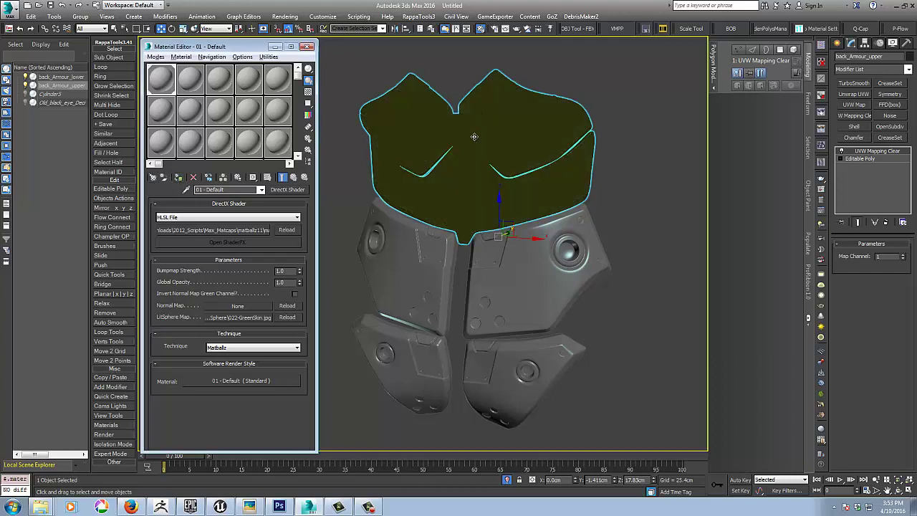
{"action": "left_click", "coordinate": [886, 223]}
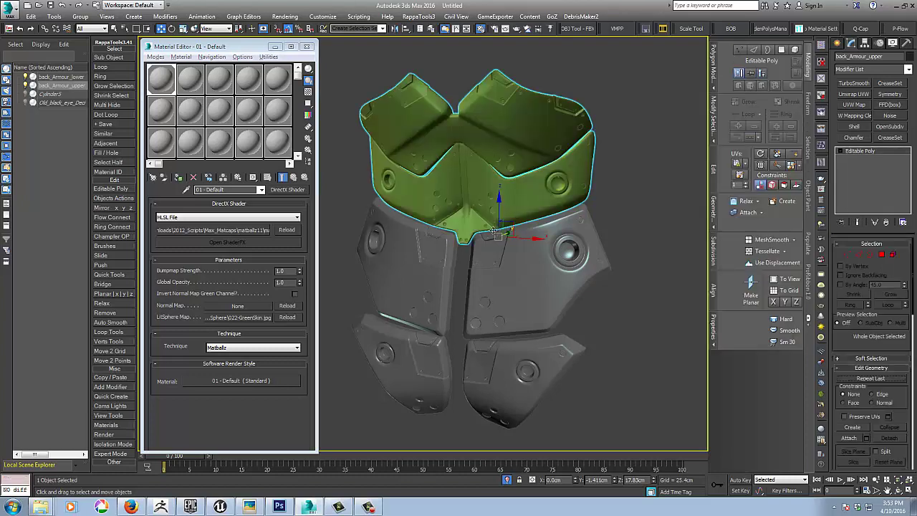
{"action": "left_click", "coordinate": [409, 246]}
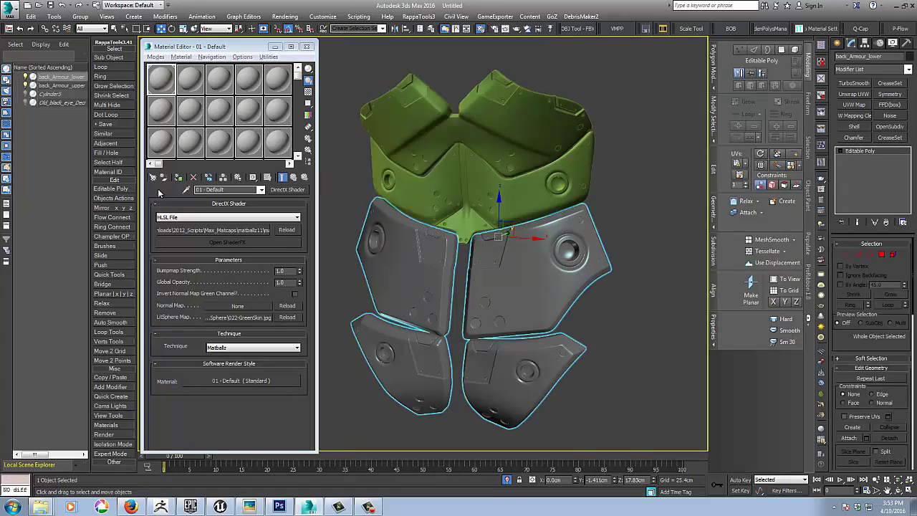
{"action": "left_click", "coordinate": [180, 178]}
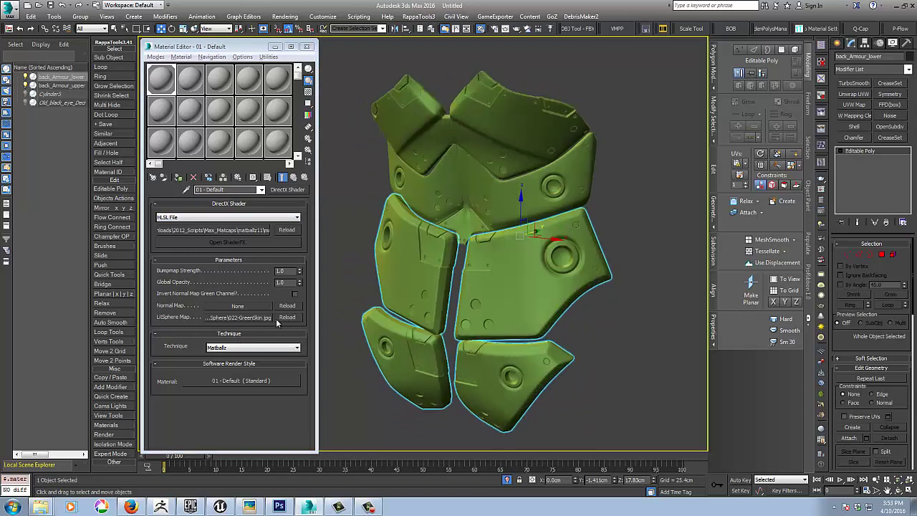
Step: Change the LitSphere map to 011-Copper_new.jpg and inspect the copper look on the armour
{"action": "left_click", "coordinate": [256, 319]}
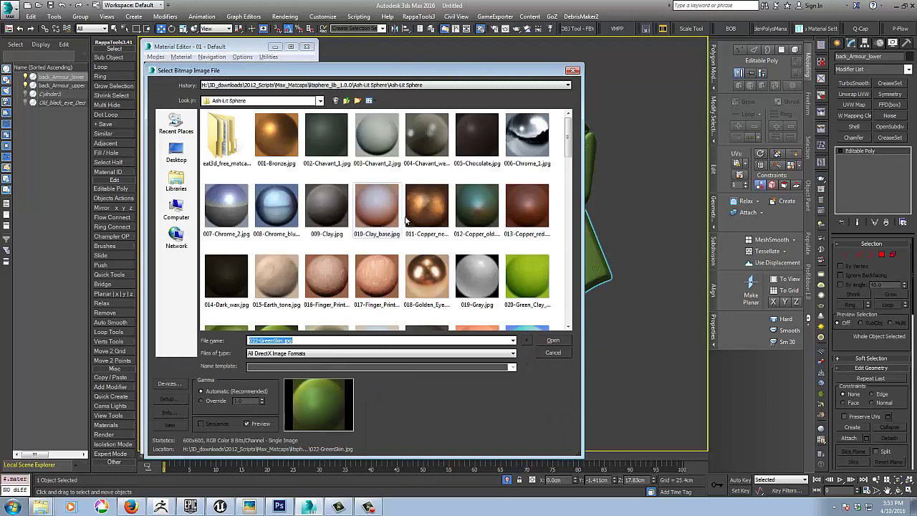
{"action": "left_click", "coordinate": [413, 214]}
{"action": "double_click", "coordinate": [411, 215]}
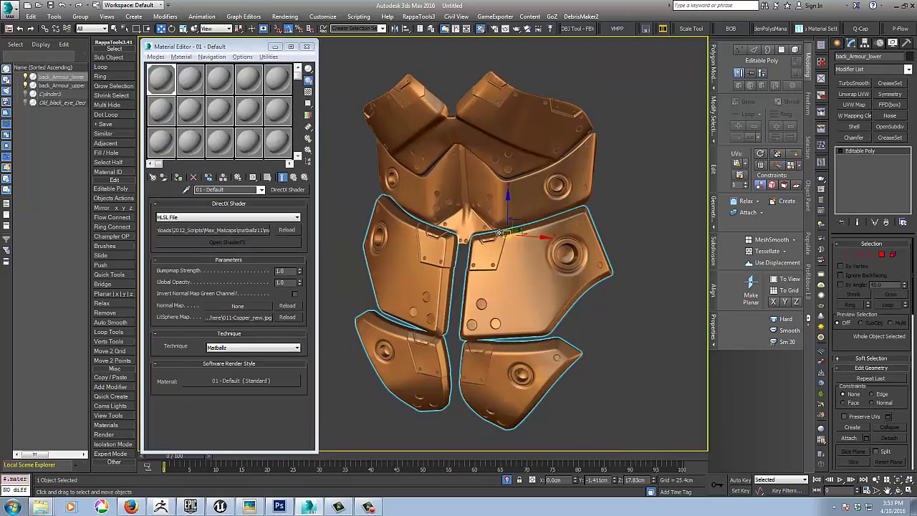
{"action": "scroll", "coordinate": [499, 203], "scroll_direction": "down", "scroll_amount": 10}
{"action": "middle_click_drag", "start_coordinate": [499, 204], "coordinate": [282, 218], "text": "alt"}
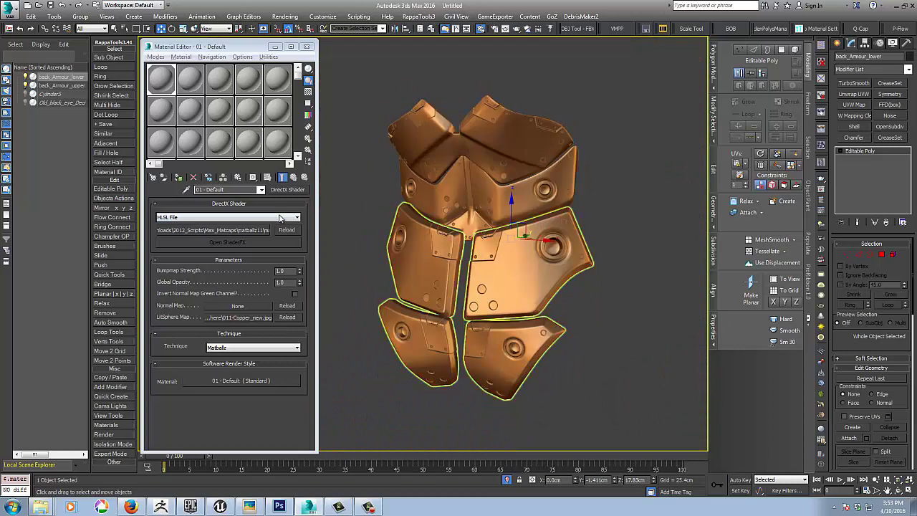
Step: Replace the LitSphere map with 065-BubbleGum.jpg and inspect the armour from several angles
{"action": "left_click", "coordinate": [234, 319]}
{"action": "scroll", "coordinate": [570, 244], "scroll_direction": "down", "scroll_amount": 5}
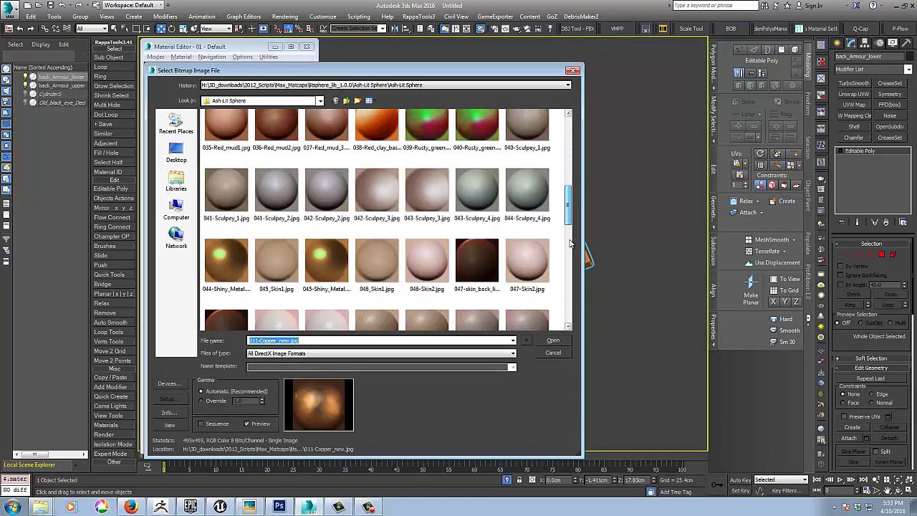
{"action": "scroll", "coordinate": [570, 243], "scroll_direction": "down", "scroll_amount": 5}
{"action": "left_click", "coordinate": [379, 200]}
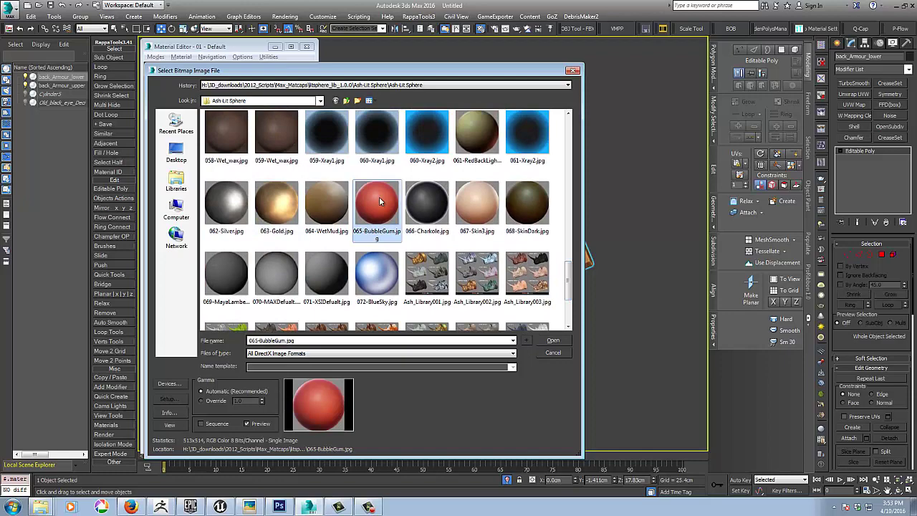
{"action": "double_click", "coordinate": [379, 200]}
{"action": "middle_click_drag", "start_coordinate": [379, 196], "coordinate": [501, 261], "text": "alt"}
{"action": "scroll", "coordinate": [472, 249], "scroll_direction": "up", "scroll_amount": 5}
{"action": "scroll", "coordinate": [487, 244], "scroll_direction": "down", "scroll_amount": 3}
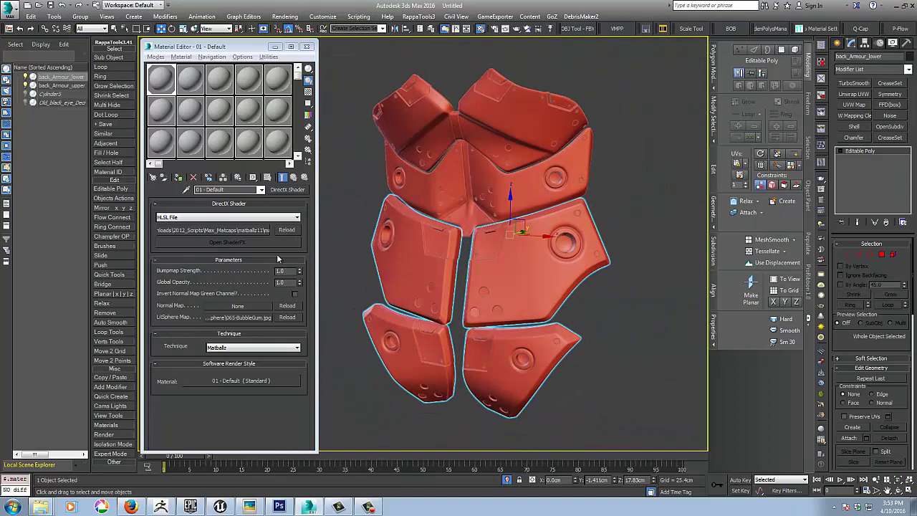
Step: Set the LitSphere map to 059-Wet_wax.jpg and examine the armour's shading up close and from a distance
{"action": "left_click", "coordinate": [244, 319]}
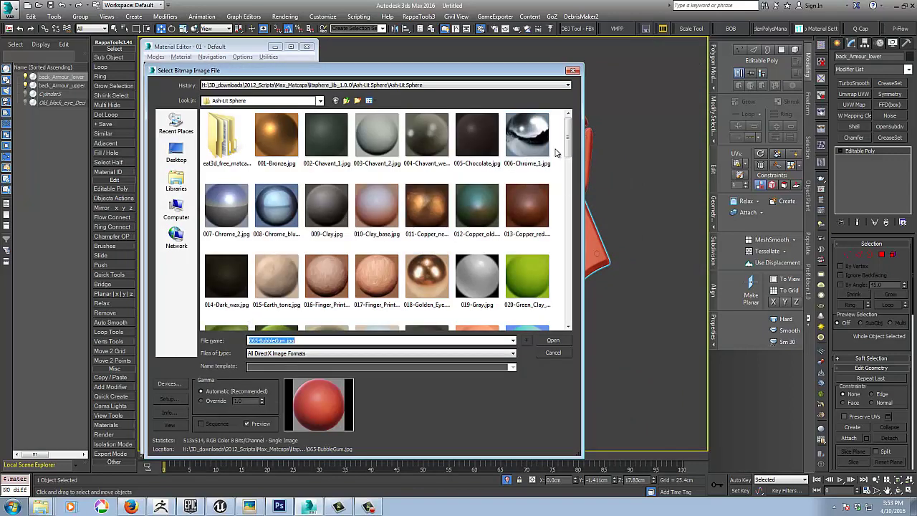
{"action": "left_click_drag", "start_coordinate": [567, 151], "coordinate": [574, 271]}
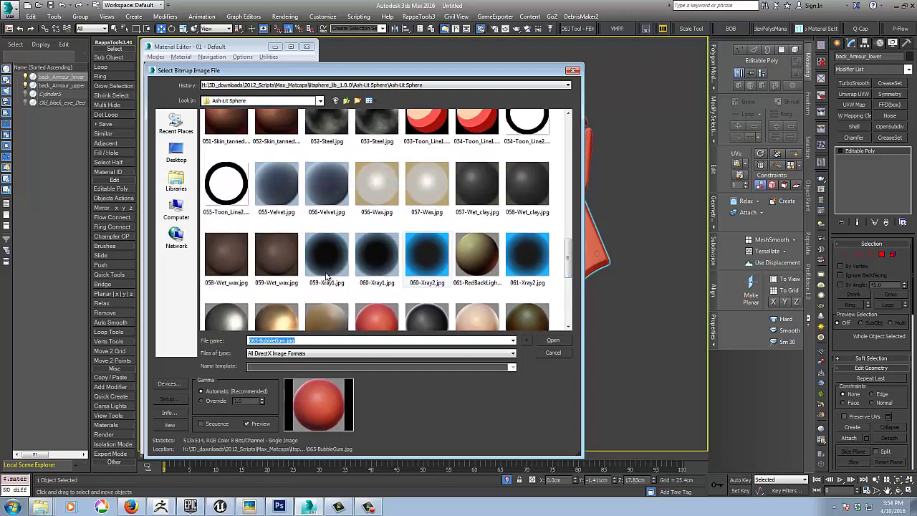
{"action": "double_click", "coordinate": [268, 255]}
{"action": "middle_click_drag", "start_coordinate": [431, 258], "coordinate": [467, 264], "text": "alt"}
{"action": "middle_click_drag", "start_coordinate": [487, 227], "coordinate": [474, 223], "text": "alt"}
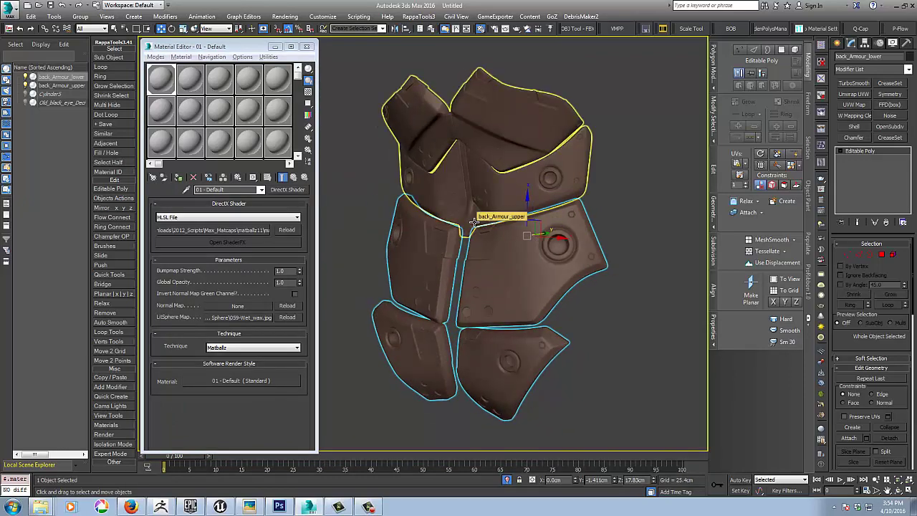
{"action": "scroll", "coordinate": [484, 204], "scroll_direction": "up", "scroll_amount": 6}
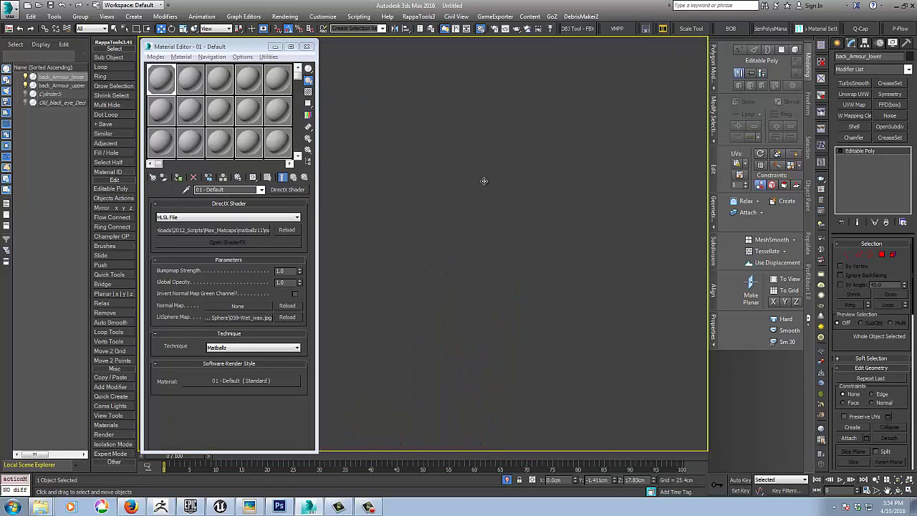
{"action": "middle_click_drag", "start_coordinate": [486, 194], "coordinate": [395, 187], "text": "alt"}
{"action": "scroll", "coordinate": [491, 302], "scroll_direction": "down", "scroll_amount": 5}
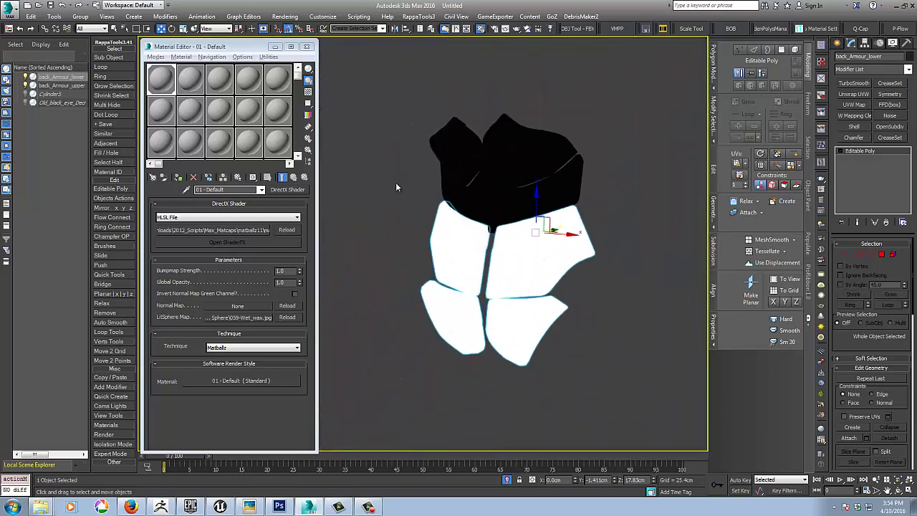
Step: Unhide the cylinder object and hide back_Armour_upper and back_Armour_lower
{"action": "left_click", "coordinate": [395, 187]}
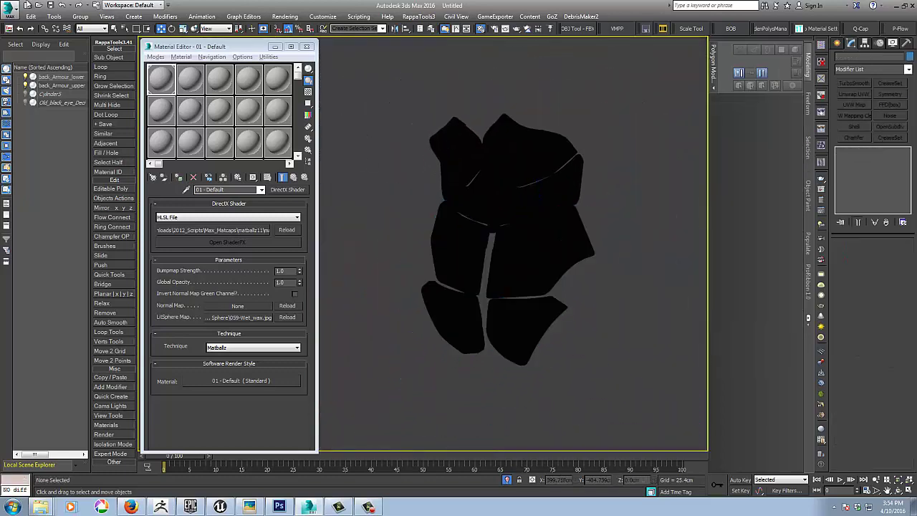
{"action": "left_click", "coordinate": [26, 94]}
{"action": "left_click", "coordinate": [26, 85]}
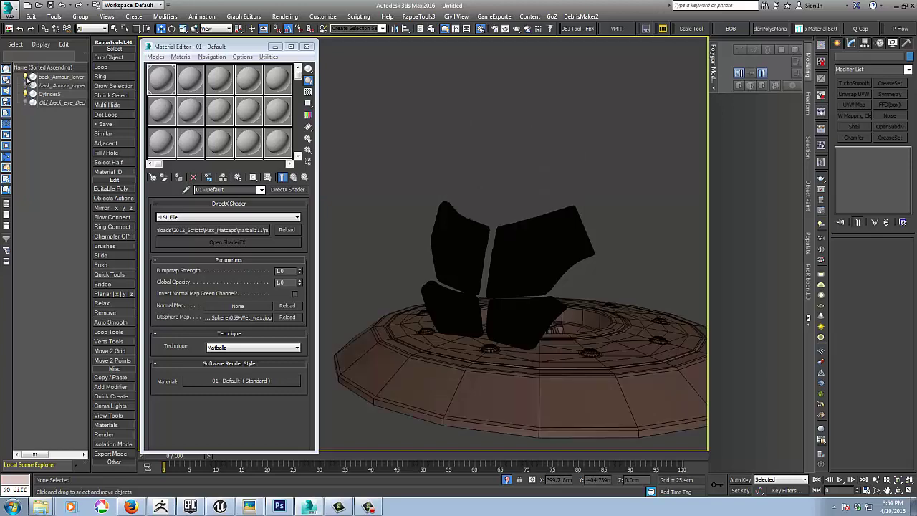
{"action": "left_click", "coordinate": [26, 77]}
{"action": "middle_click_drag", "start_coordinate": [364, 245], "coordinate": [516, 273], "text": "alt"}
{"action": "scroll", "coordinate": [509, 260], "scroll_direction": "down", "scroll_amount": 2}
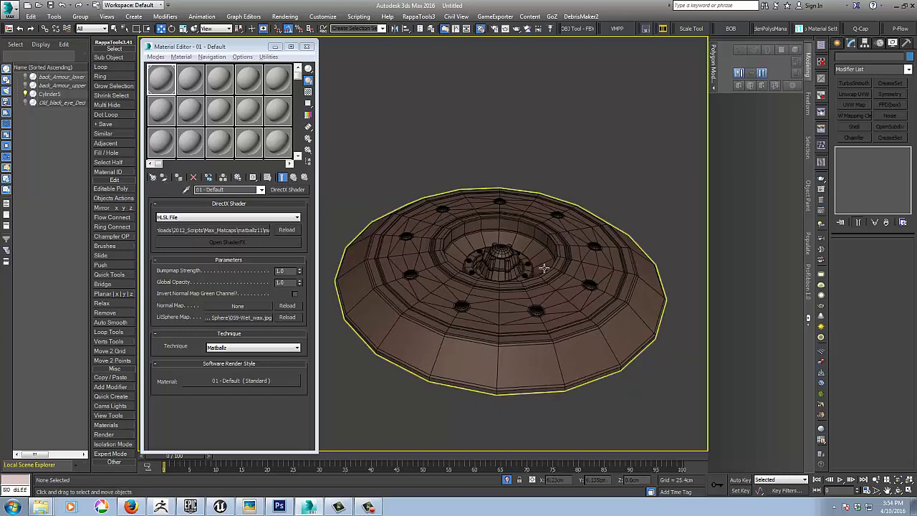
Step: Select the cylinder object and collapse its UVW Map modifier by converting it to an Editable Poly
{"action": "left_click", "coordinate": [543, 267]}
{"action": "middle_click_drag", "start_coordinate": [559, 299], "coordinate": [553, 284]}
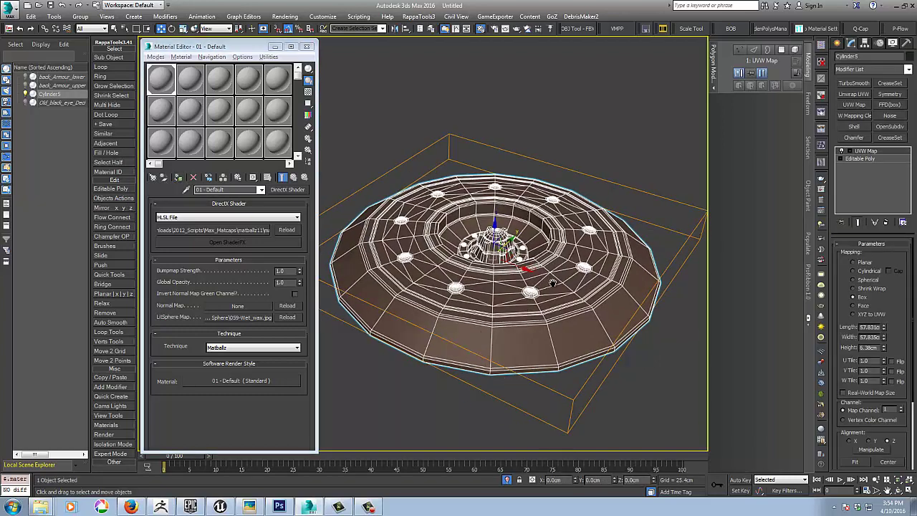
{"action": "right_click", "coordinate": [413, 279]}
{"action": "mouse_move", "coordinate": [445, 377]}
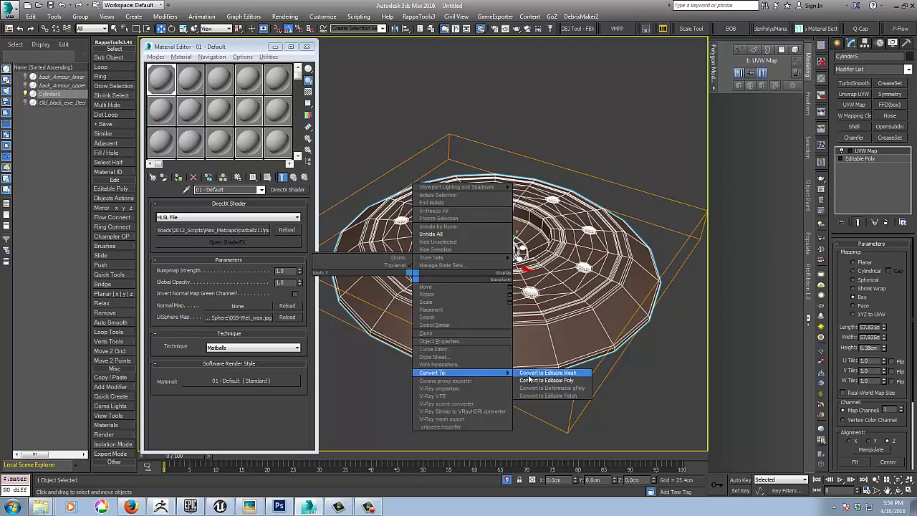
{"action": "left_click", "coordinate": [531, 378]}
{"action": "middle_click_drag", "start_coordinate": [530, 379], "coordinate": [486, 322], "text": "alt"}
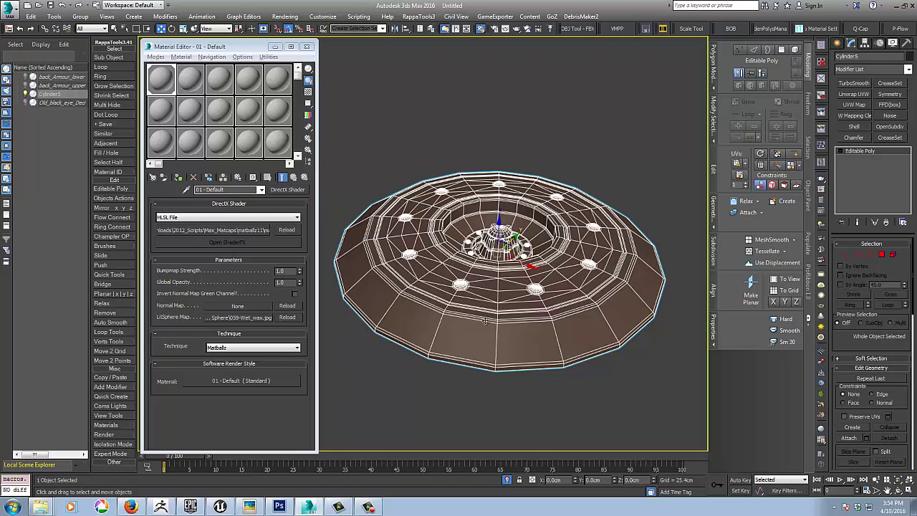
Step: Add a TurboSmooth modifier with 3 iterations and Isoline Display to the cylinder object, and deselect it to check the smoothing
{"action": "left_click", "coordinate": [854, 83]}
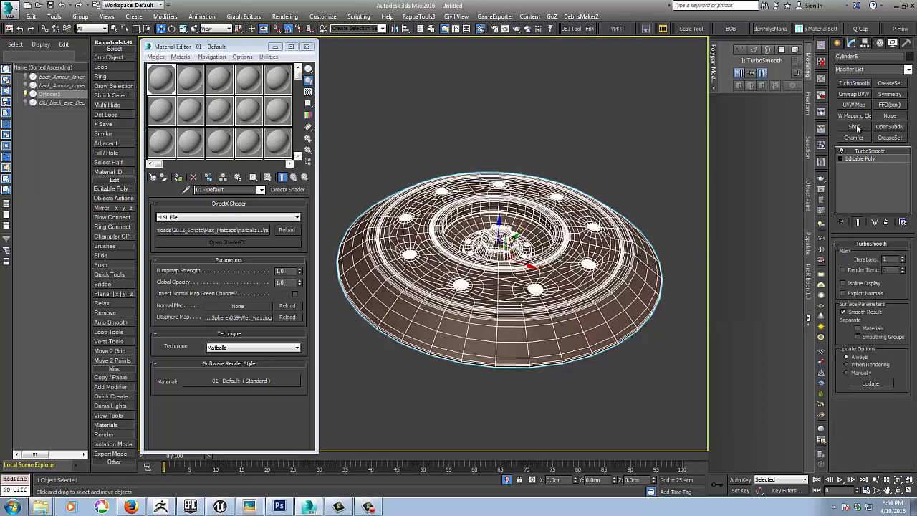
{"action": "left_click", "coordinate": [904, 258]}
{"action": "left_click", "coordinate": [903, 257]}
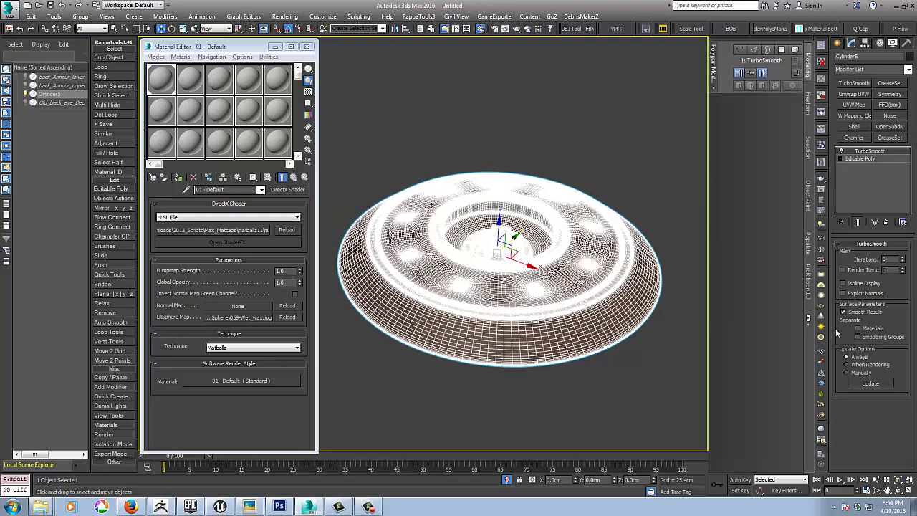
{"action": "left_click", "coordinate": [844, 283]}
{"action": "mouse_move", "coordinate": [595, 313]}
{"action": "middle_mouse_down", "text": "alt"}
{"action": "mouse_move", "coordinate": [592, 293]}
{"action": "mouse_move", "coordinate": [616, 286]}
{"action": "mouse_move", "coordinate": [562, 309]}
{"action": "middle_mouse_up", "text": "alt"}
{"action": "left_click", "coordinate": [647, 140]}
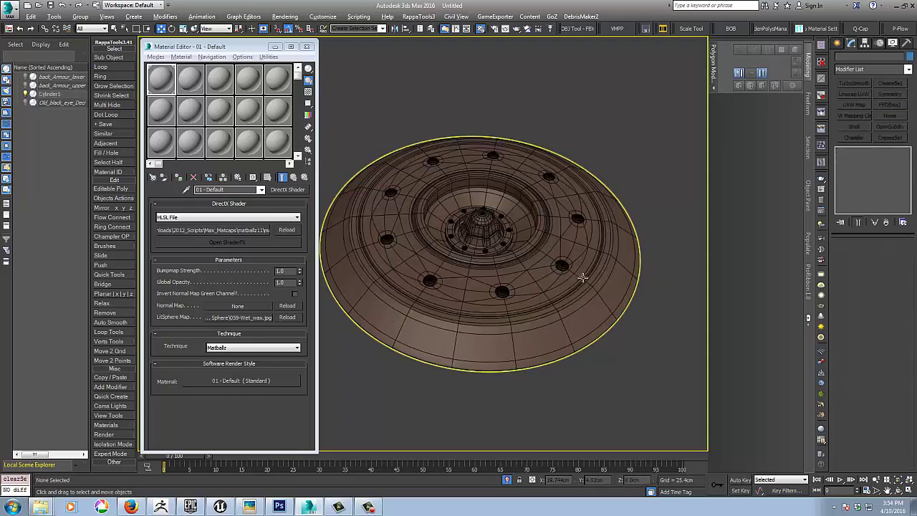
{"action": "middle_click_drag", "start_coordinate": [591, 269], "coordinate": [561, 266], "text": "alt"}
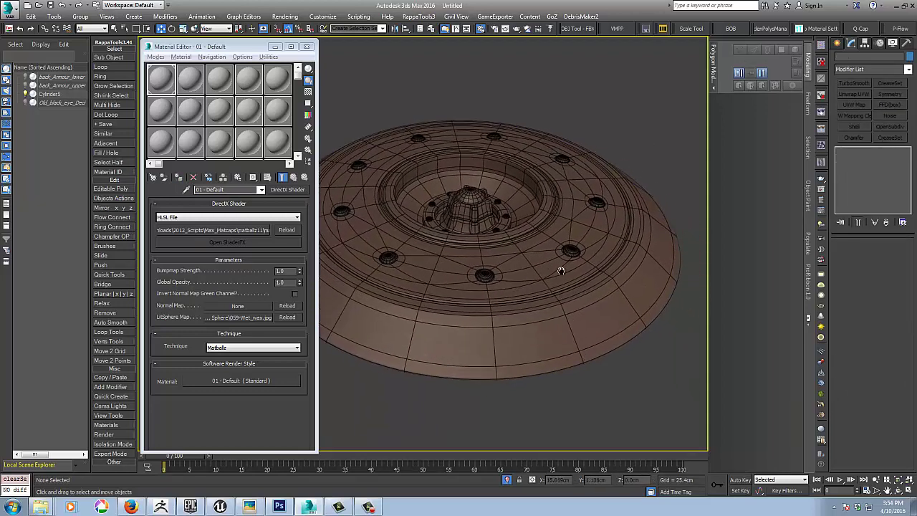
Step: Change the LitSphere map to 018-Golden_Eye.jpg and inspect the smoothed cylinder object
{"action": "left_click", "coordinate": [228, 318]}
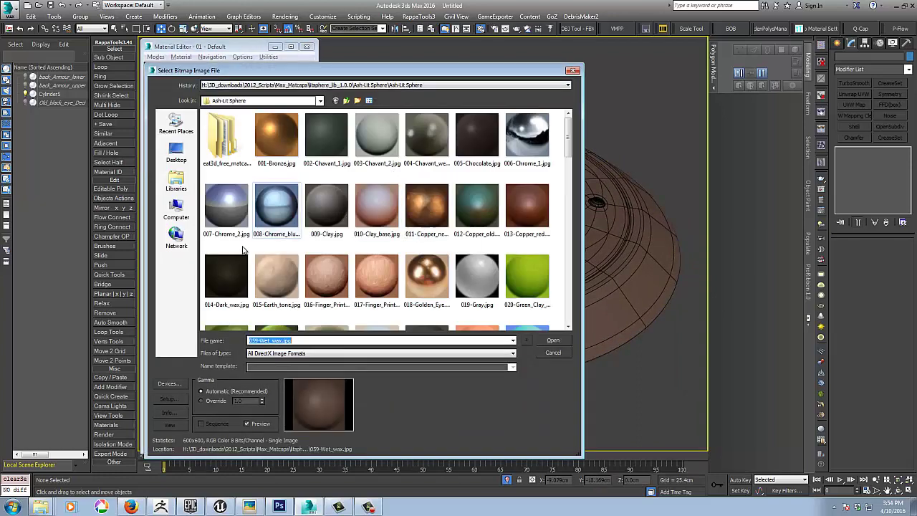
{"action": "scroll", "coordinate": [476, 215], "scroll_direction": "down", "scroll_amount": 1}
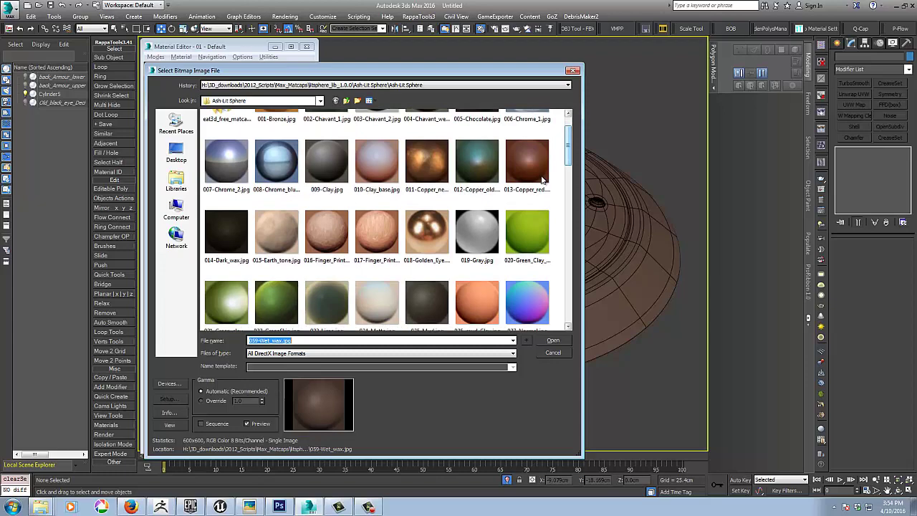
{"action": "double_click", "coordinate": [426, 229]}
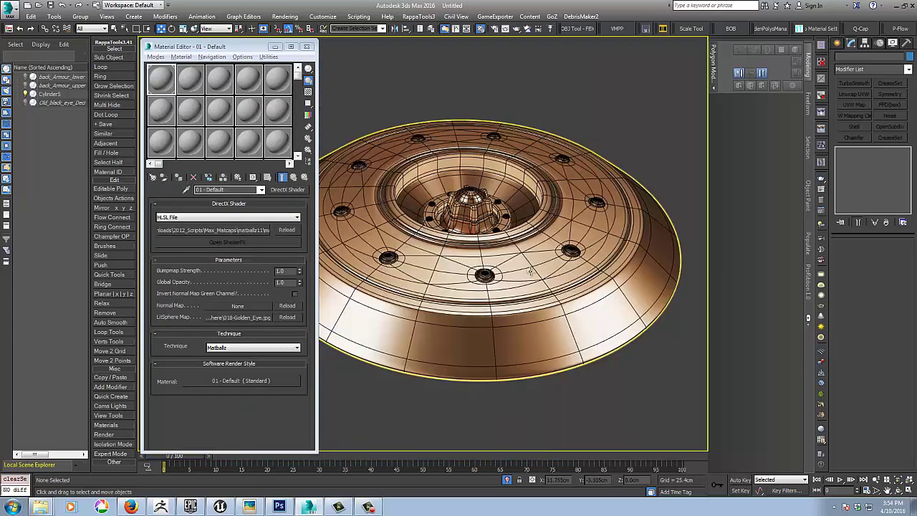
{"action": "middle_click_drag", "start_coordinate": [548, 274], "coordinate": [359, 208], "text": "alt"}
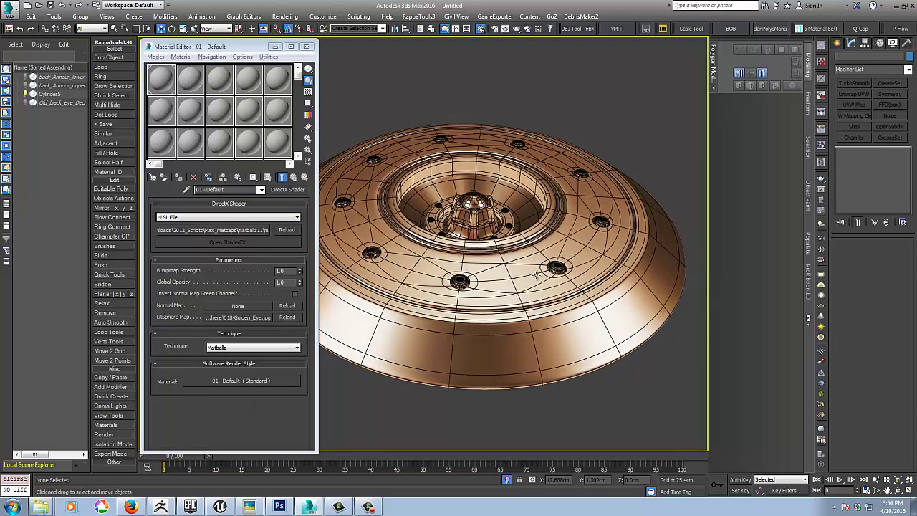
Step: Open the LitSphere map selection and browse to the MatCaps folder inside eat3d_free_matcaps_blender_project_files
{"action": "left_click", "coordinate": [234, 317]}
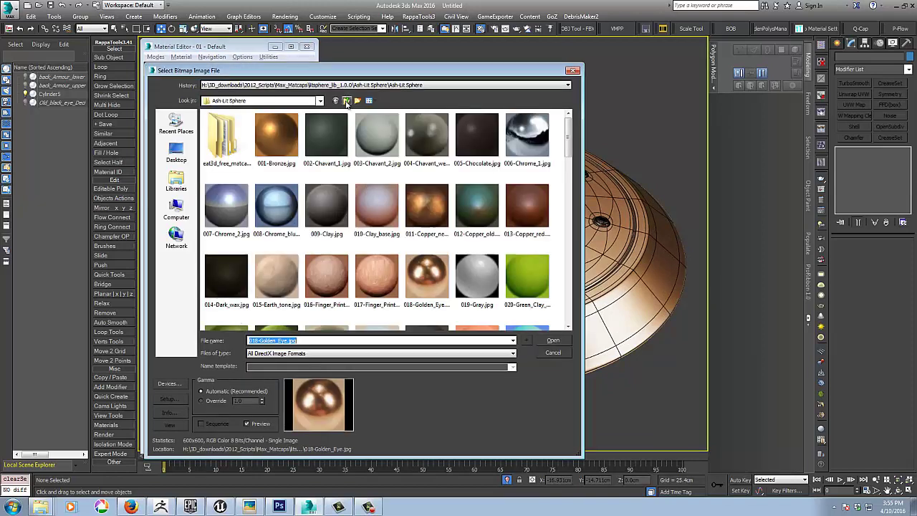
{"action": "left_click", "coordinate": [347, 101]}
{"action": "left_click", "coordinate": [346, 101]}
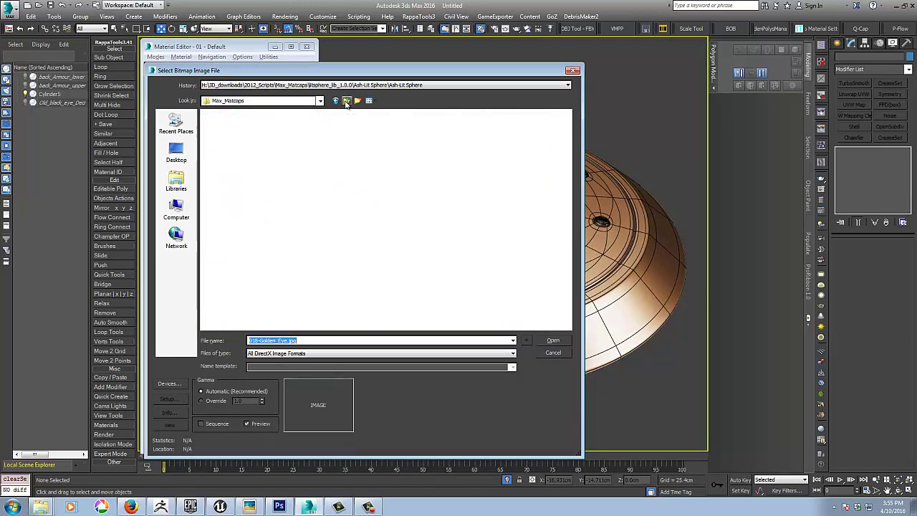
{"action": "left_click", "coordinate": [348, 102]}
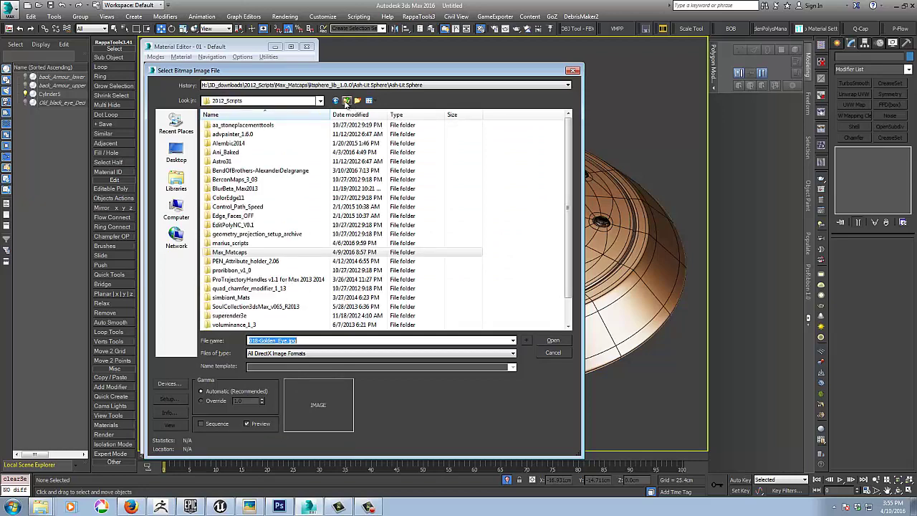
{"action": "left_click", "coordinate": [347, 86]}
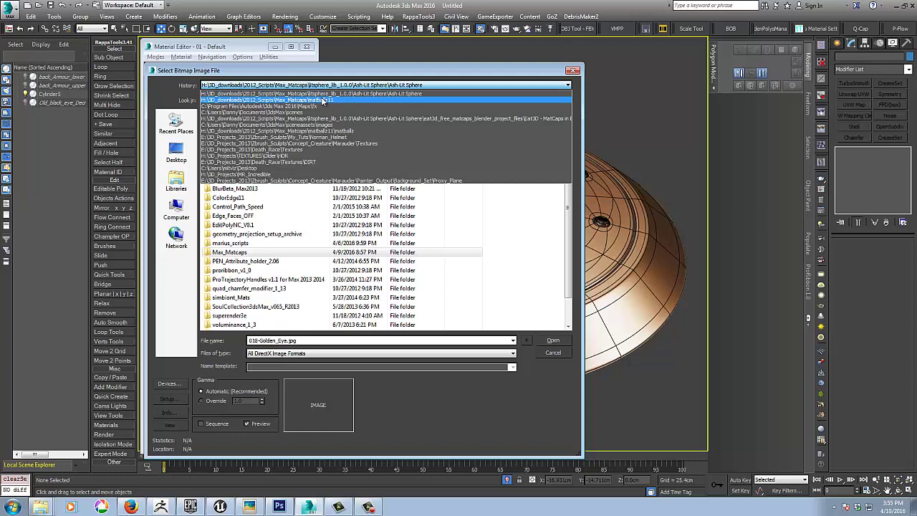
{"action": "left_click", "coordinate": [327, 99]}
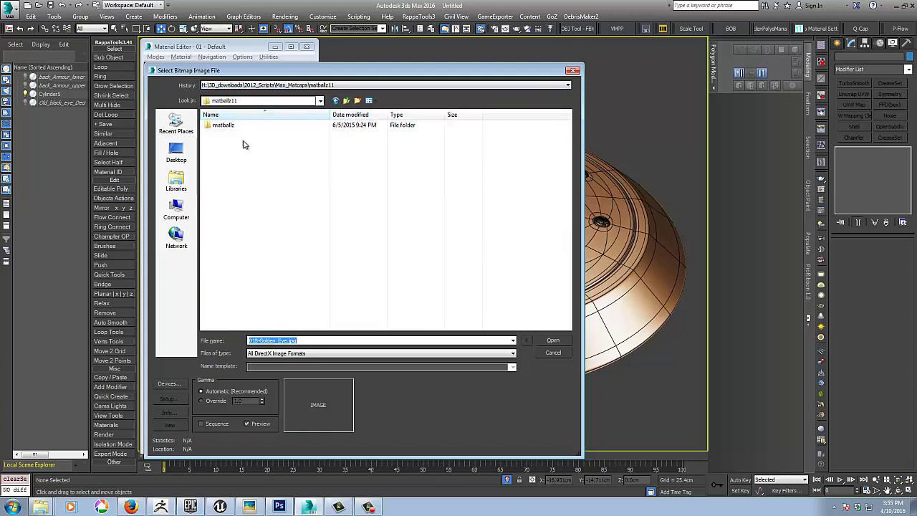
{"action": "left_click", "coordinate": [347, 101]}
{"action": "double_click", "coordinate": [243, 125]}
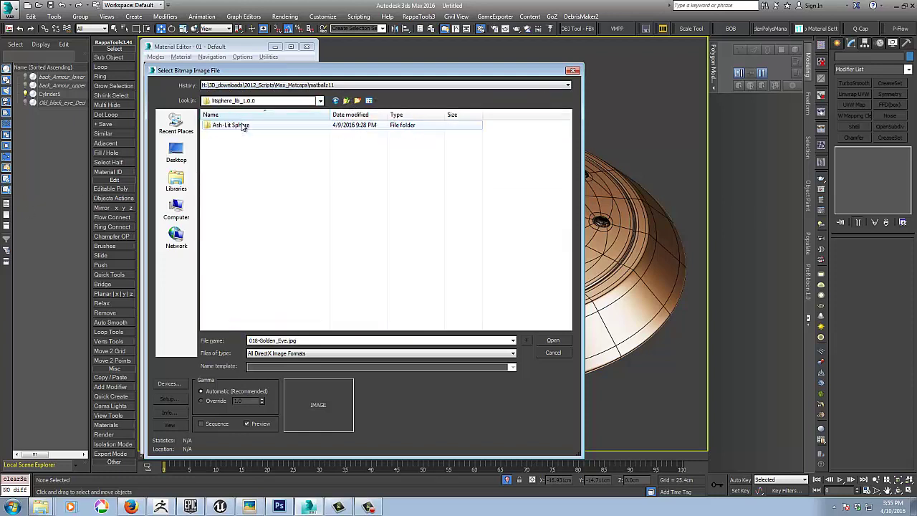
{"action": "double_click", "coordinate": [223, 128]}
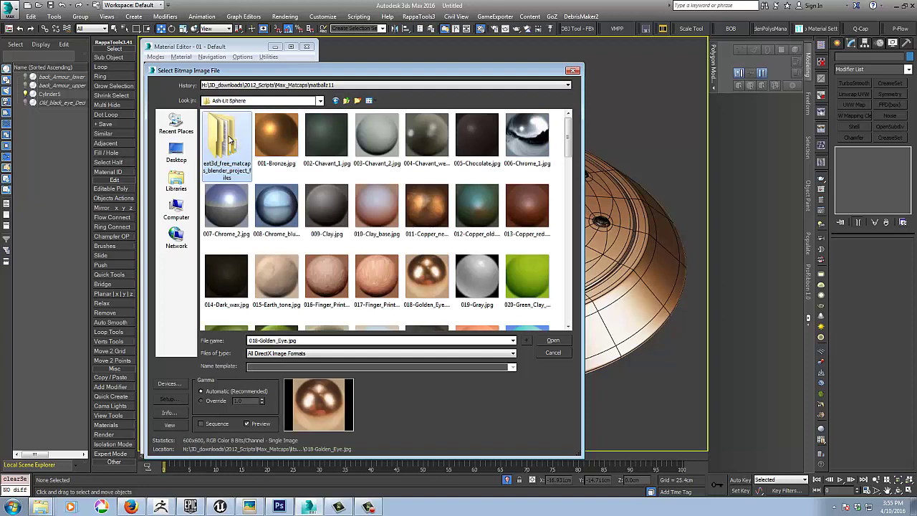
{"action": "double_click", "coordinate": [229, 141]}
{"action": "double_click", "coordinate": [235, 127]}
{"action": "double_click", "coordinate": [236, 127]}
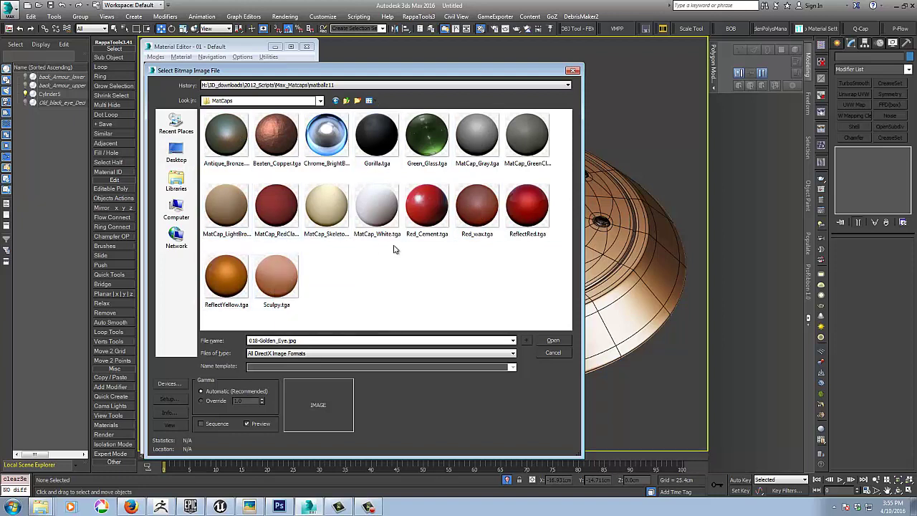
Step: Load Red_wax.tga as the LitSphere map, check it on the cylinder object and close the Material Editor
{"action": "double_click", "coordinate": [476, 205]}
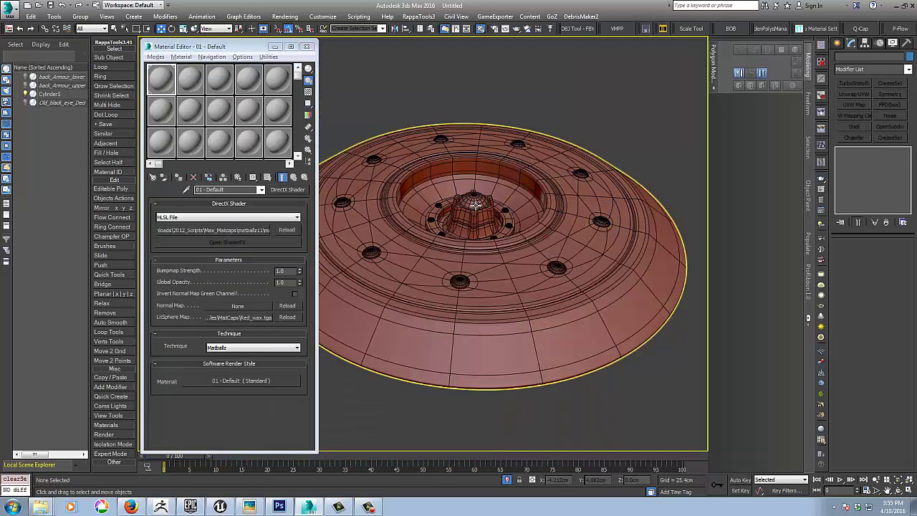
{"action": "mouse_move", "coordinate": [519, 258]}
{"action": "middle_mouse_down"}
{"action": "mouse_move", "coordinate": [500, 255]}
{"action": "mouse_move", "coordinate": [514, 249]}
{"action": "middle_mouse_up"}
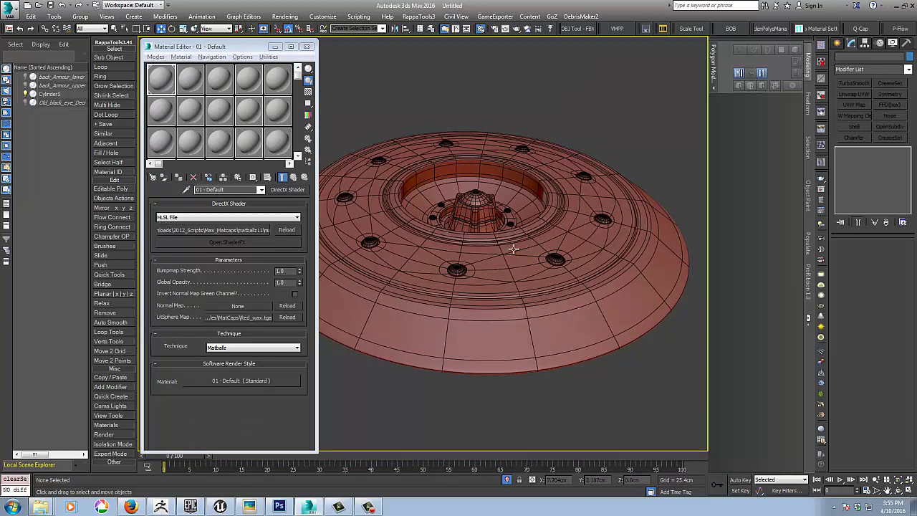
{"action": "left_click", "coordinate": [305, 47]}
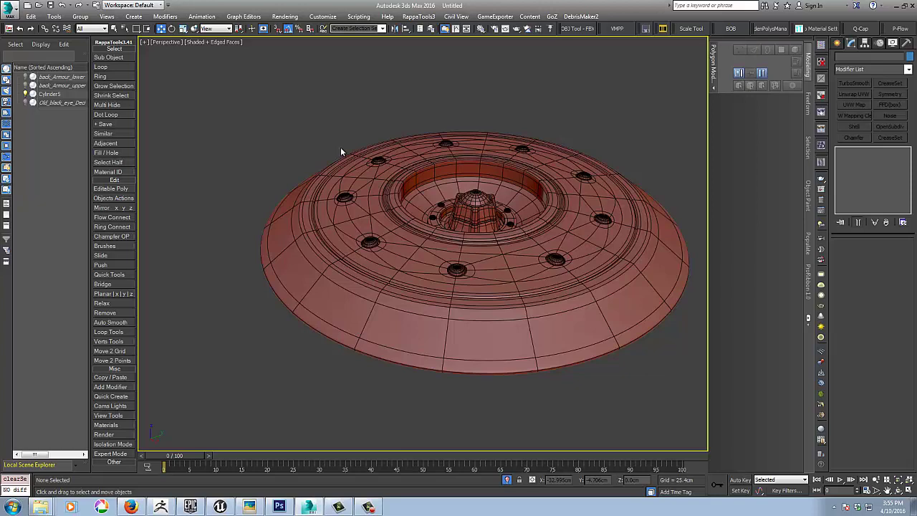
Step: Switch the perspective viewport's shading style to Clay
{"action": "middle_click_drag", "start_coordinate": [341, 150], "coordinate": [299, 155]}
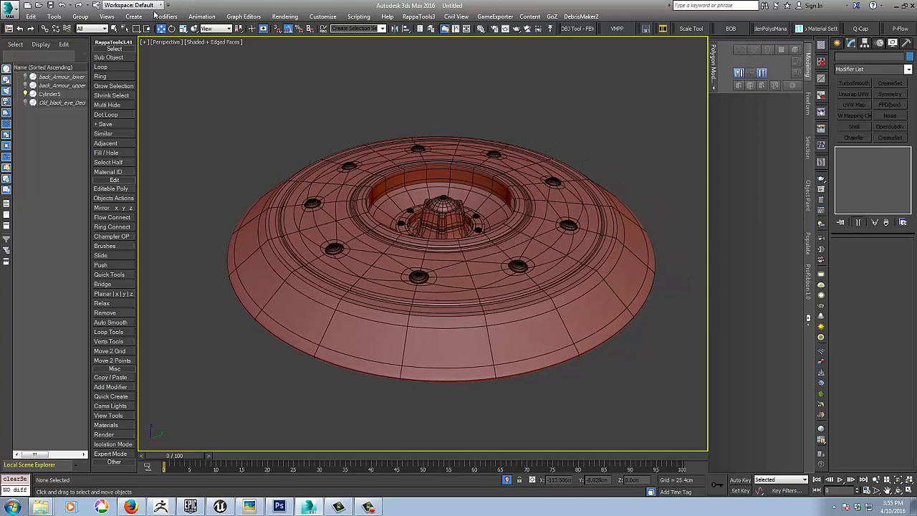
{"action": "left_click", "coordinate": [194, 41]}
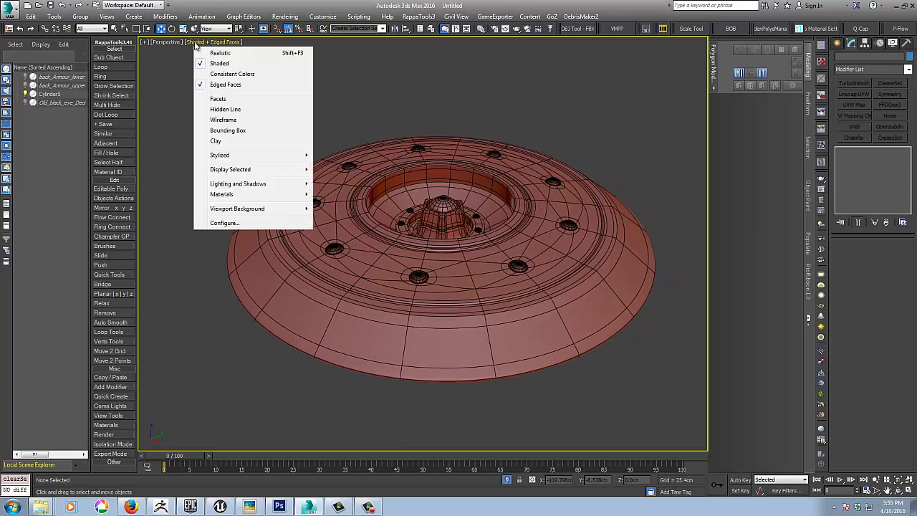
{"action": "left_click", "coordinate": [217, 141]}
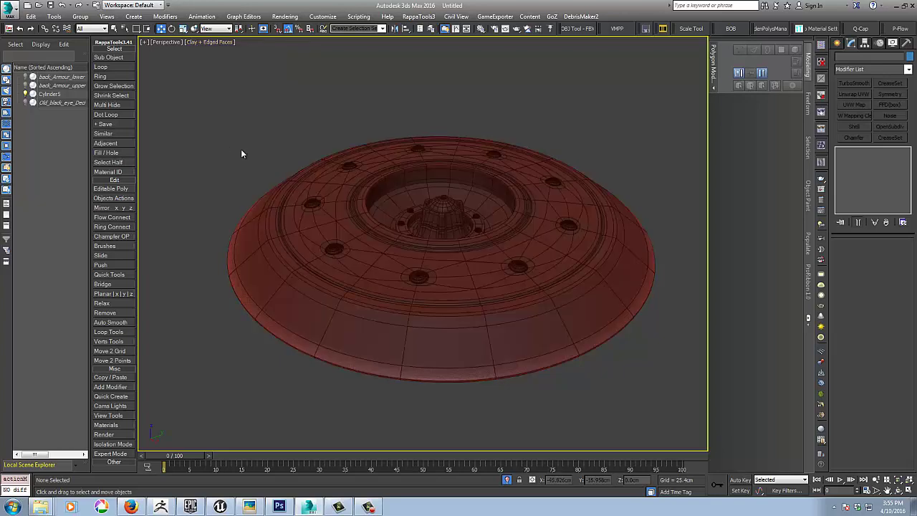
Step: Examine the Clay-shaded cylinder object from several angles, including close-ups of the rivets and the central hub
{"action": "middle_click_drag", "start_coordinate": [530, 309], "coordinate": [500, 299], "text": "alt"}
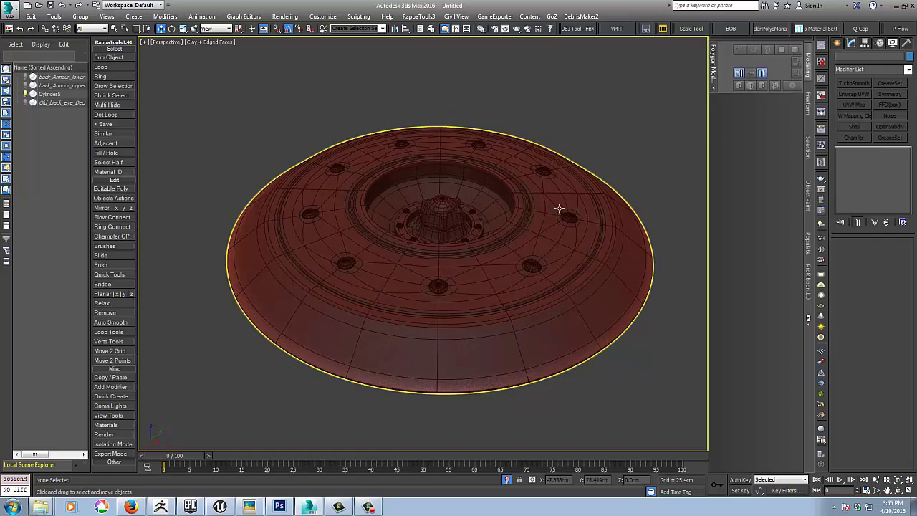
{"action": "scroll", "coordinate": [497, 280], "scroll_direction": "up", "scroll_amount": 6}
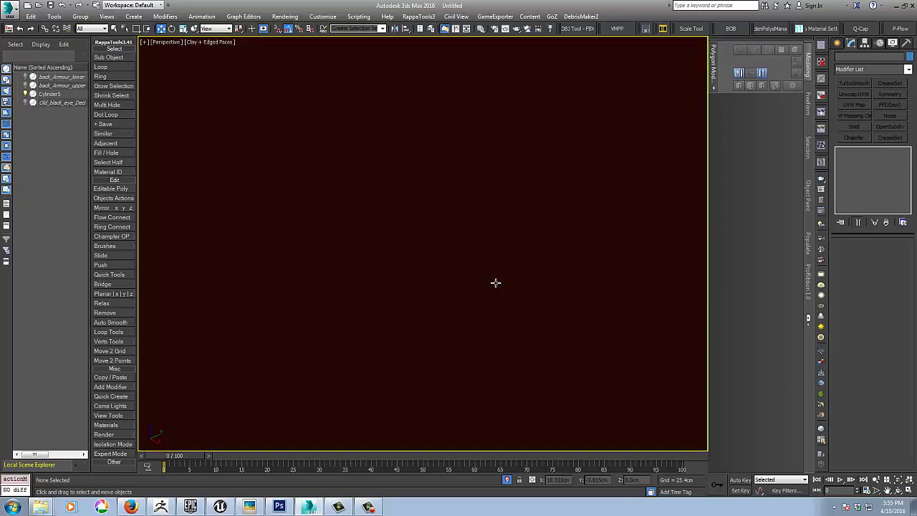
{"action": "scroll", "coordinate": [496, 282], "scroll_direction": "down", "scroll_amount": 3}
{"action": "scroll", "coordinate": [507, 316], "scroll_direction": "down", "scroll_amount": 2}
{"action": "middle_click_drag", "start_coordinate": [528, 276], "coordinate": [528, 250], "text": "alt"}
{"action": "scroll", "coordinate": [517, 283], "scroll_direction": "up", "scroll_amount": 3}
{"action": "scroll", "coordinate": [530, 236], "scroll_direction": "up", "scroll_amount": 3}
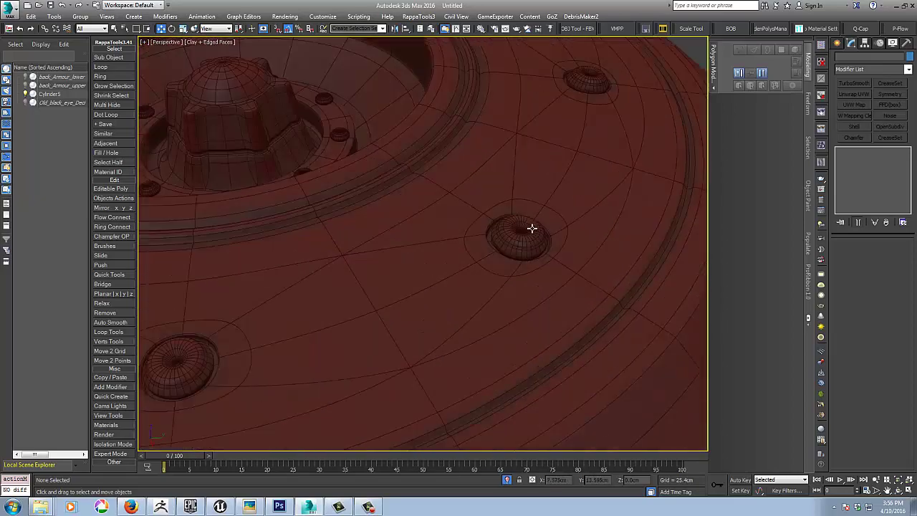
{"action": "scroll", "coordinate": [533, 225], "scroll_direction": "up", "scroll_amount": 2}
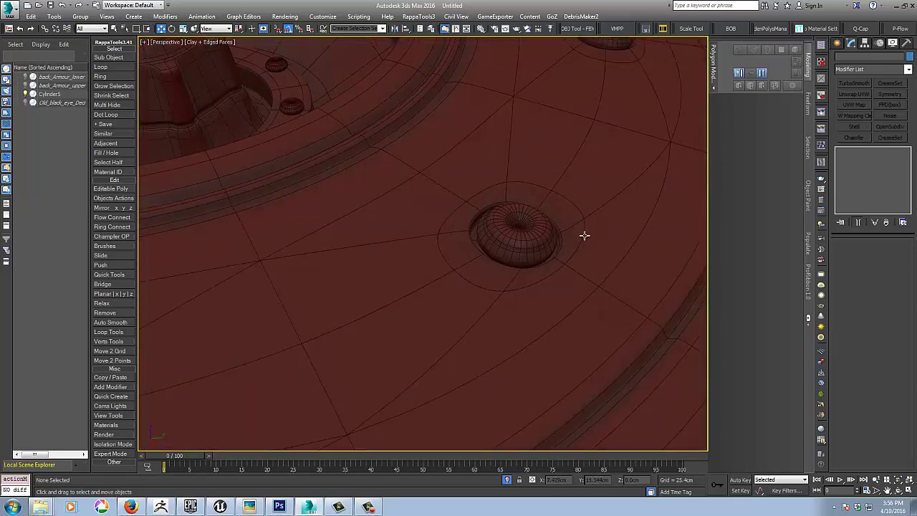
{"action": "scroll", "coordinate": [466, 213], "scroll_direction": "down", "scroll_amount": 5}
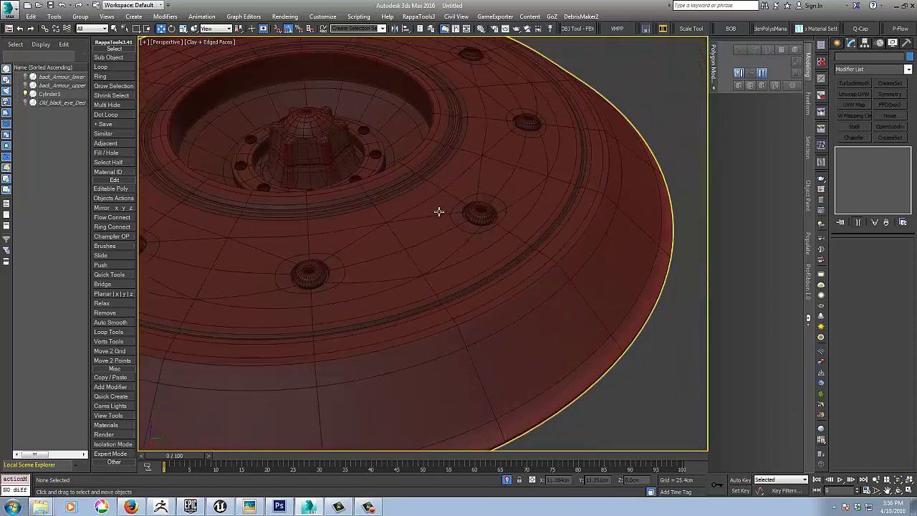
{"action": "middle_click_drag", "start_coordinate": [438, 208], "coordinate": [466, 238], "text": "alt"}
{"action": "scroll", "coordinate": [504, 273], "scroll_direction": "up", "scroll_amount": 4}
{"action": "scroll", "coordinate": [445, 263], "scroll_direction": "down", "scroll_amount": 5}
Step: Set the viewport's shading style back to Shaded and inspect the red wax material on the cylinder object
{"action": "left_click", "coordinate": [213, 43]}
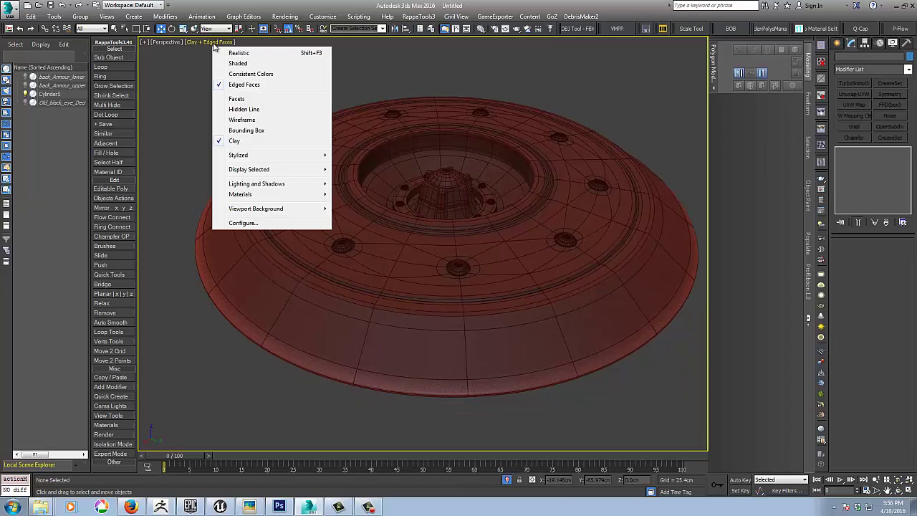
{"action": "left_click", "coordinate": [238, 63]}
{"action": "mouse_move", "coordinate": [430, 272]}
{"action": "middle_mouse_down", "text": "alt"}
{"action": "mouse_move", "coordinate": [495, 258]}
{"action": "mouse_move", "coordinate": [518, 270]}
{"action": "middle_mouse_up", "text": "alt"}
{"action": "scroll", "coordinate": [501, 262], "scroll_direction": "down", "scroll_amount": 2}
{"action": "scroll", "coordinate": [505, 265], "scroll_direction": "up", "scroll_amount": 2}
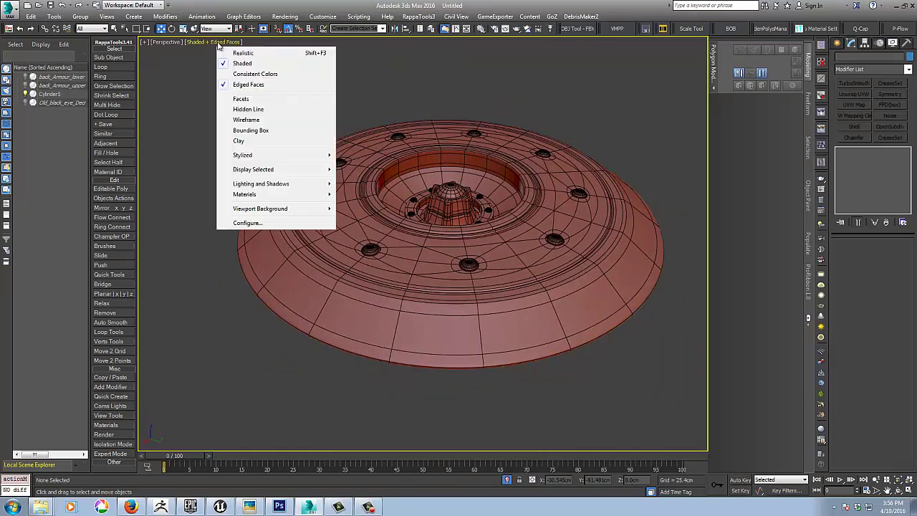
{"action": "left_click", "coordinate": [564, 155]}
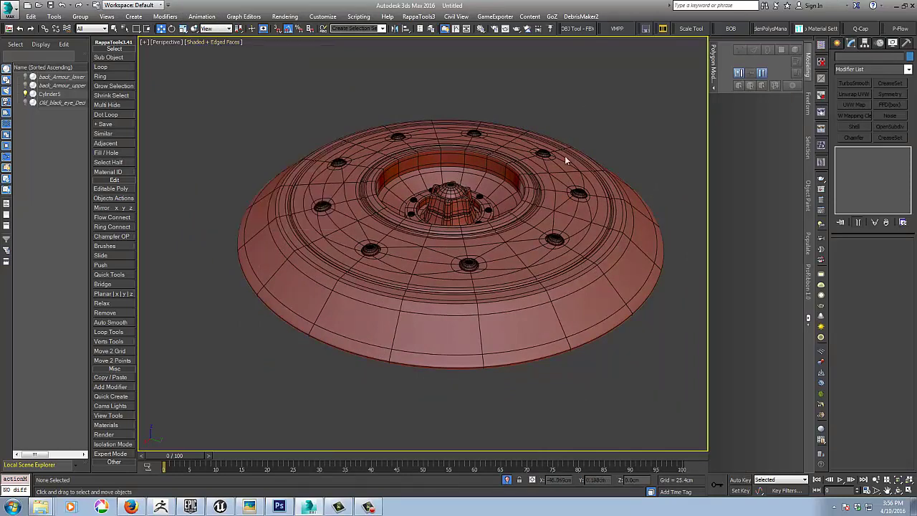
{"action": "middle_click_drag", "start_coordinate": [565, 155], "coordinate": [558, 155], "text": "alt"}
{"action": "left_click", "coordinate": [559, 155]}
Step: Change the LitSphere map to Antique_Bronze.tga and inspect the cylinder object with edged faces turned off
{"action": "key", "text": "m"}
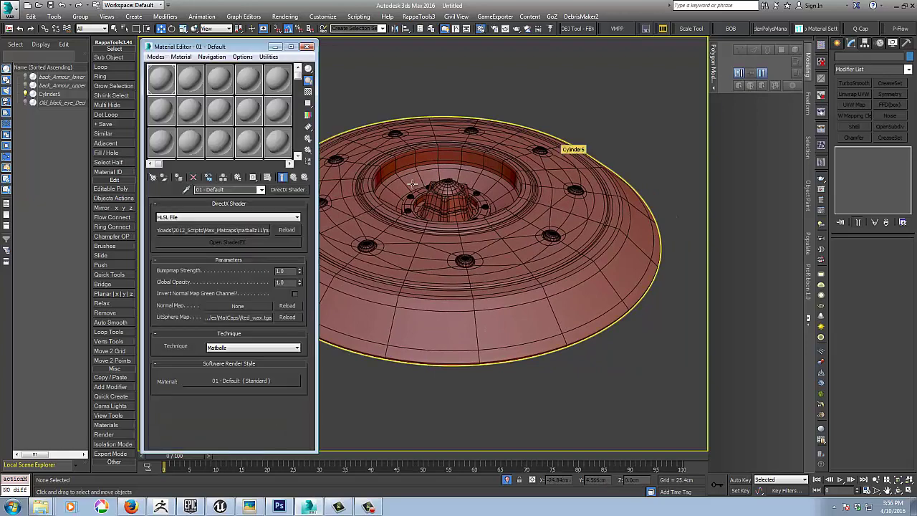
{"action": "left_click", "coordinate": [238, 318]}
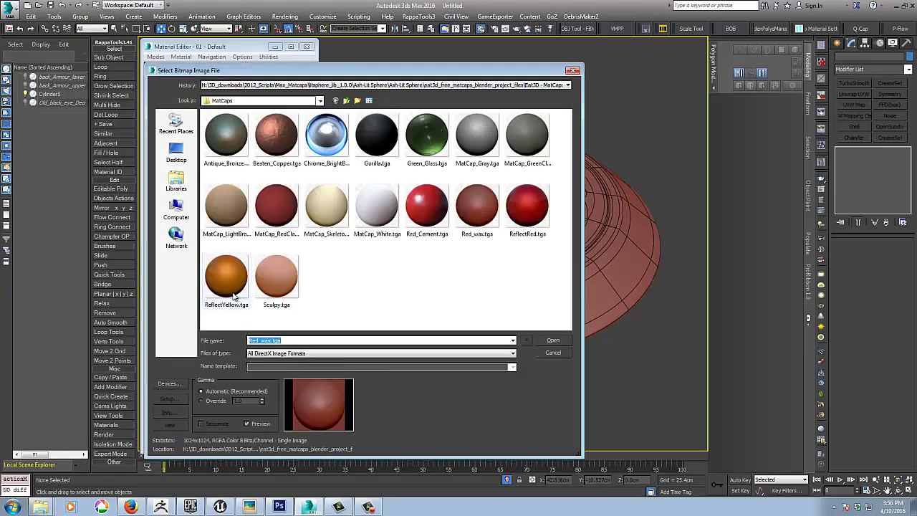
{"action": "double_click", "coordinate": [237, 127]}
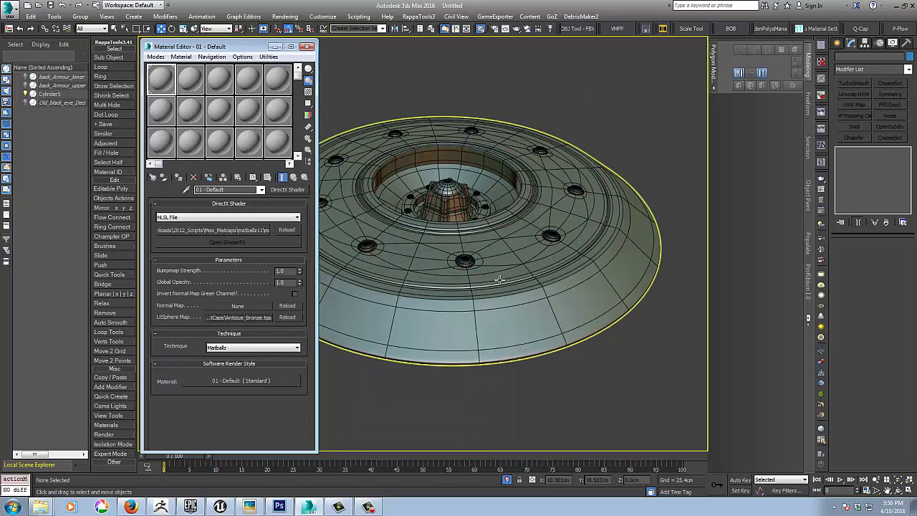
{"action": "middle_click_drag", "start_coordinate": [481, 281], "coordinate": [510, 291], "text": "alt"}
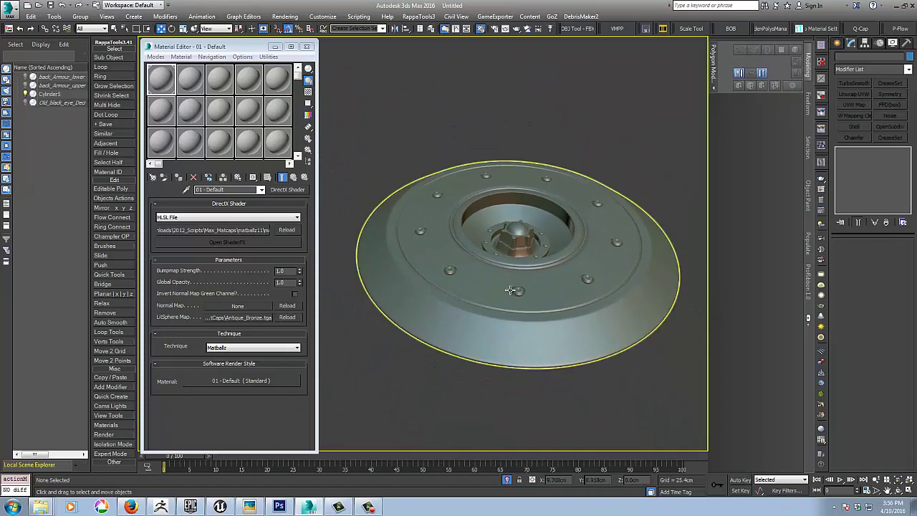
Step: Switch to Firefox and review the veda3d.com lit sphere article, covering its image collections, Matballz shader instructions and download section
{"action": "left_click", "coordinate": [129, 507]}
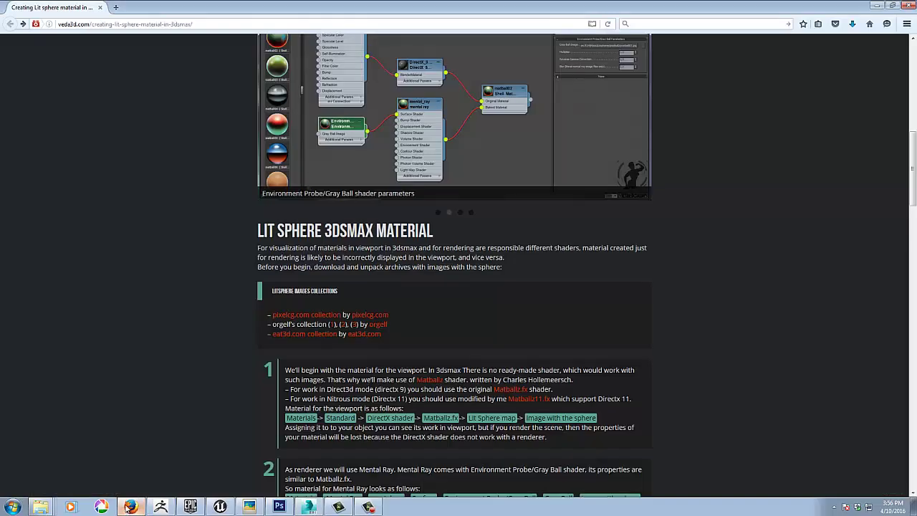
{"action": "scroll", "coordinate": [186, 246], "scroll_direction": "down", "scroll_amount": 1}
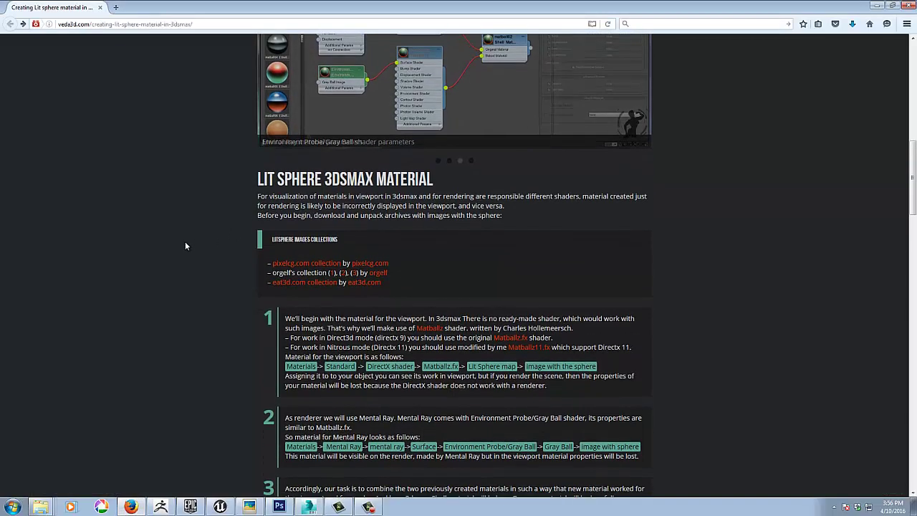
{"action": "scroll", "coordinate": [185, 245], "scroll_direction": "down", "scroll_amount": 3}
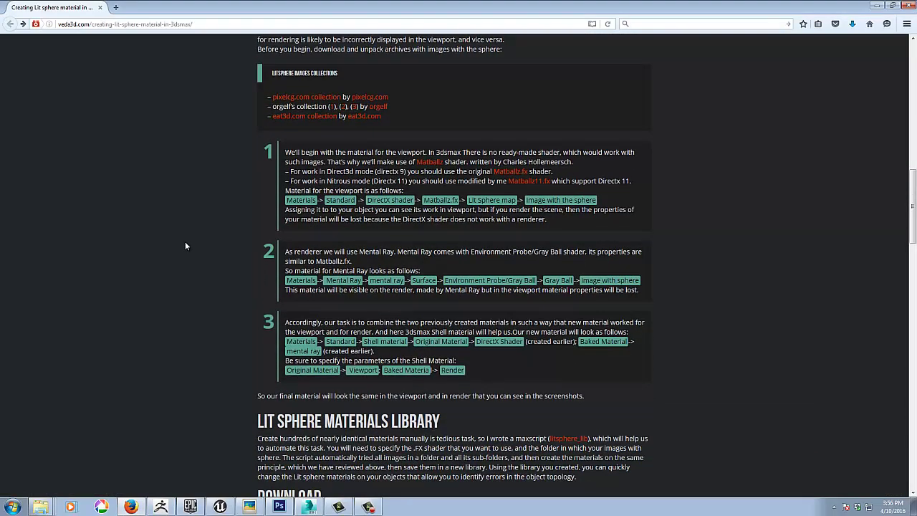
{"action": "scroll", "coordinate": [185, 246], "scroll_direction": "down", "scroll_amount": 2}
{"action": "scroll", "coordinate": [184, 246], "scroll_direction": "down", "scroll_amount": 3}
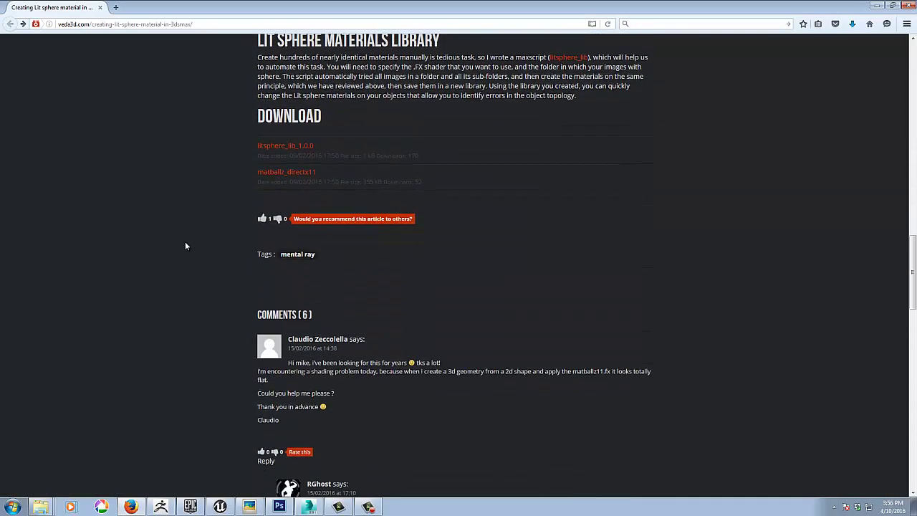
{"action": "scroll", "coordinate": [185, 246], "scroll_direction": "up", "scroll_amount": 5}
{"action": "scroll", "coordinate": [185, 248], "scroll_direction": "up", "scroll_amount": 9}
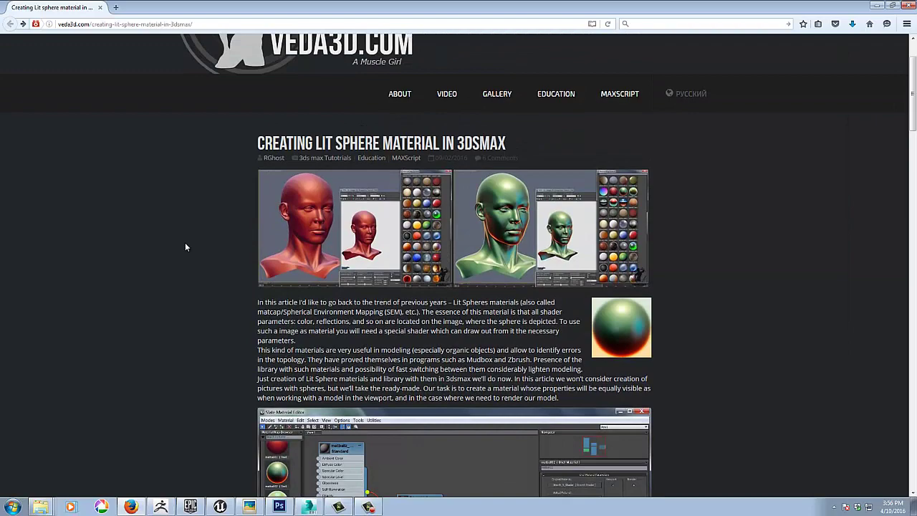
{"action": "scroll", "coordinate": [183, 314], "scroll_direction": "down", "scroll_amount": 7}
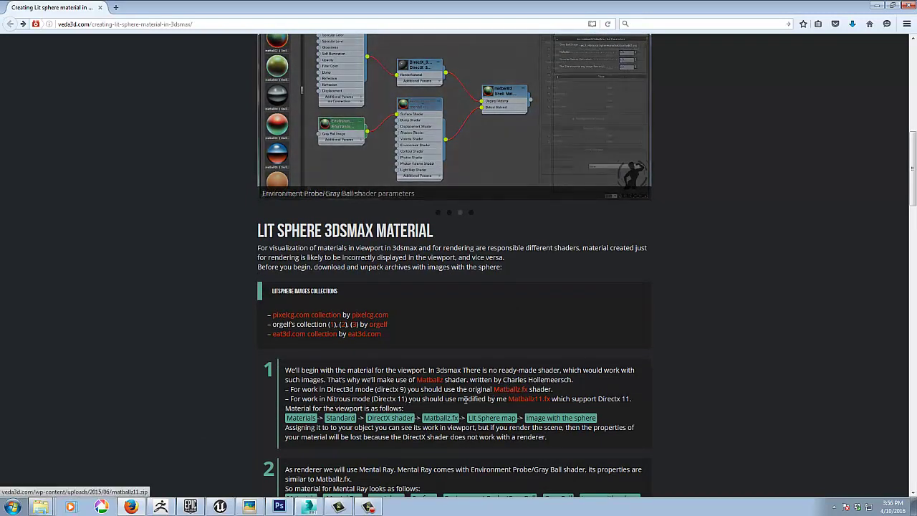
{"action": "scroll", "coordinate": [431, 351], "scroll_direction": "down", "scroll_amount": 2}
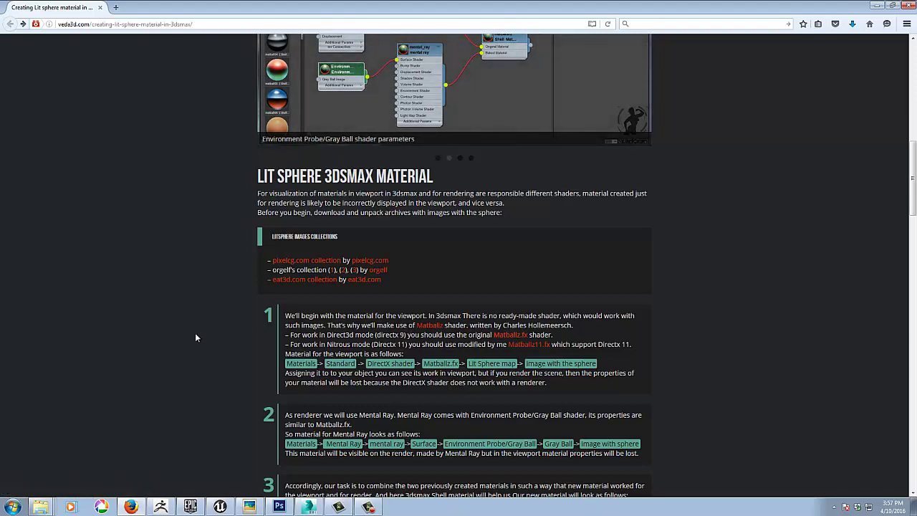
{"action": "scroll", "coordinate": [196, 335], "scroll_direction": "up", "scroll_amount": 1}
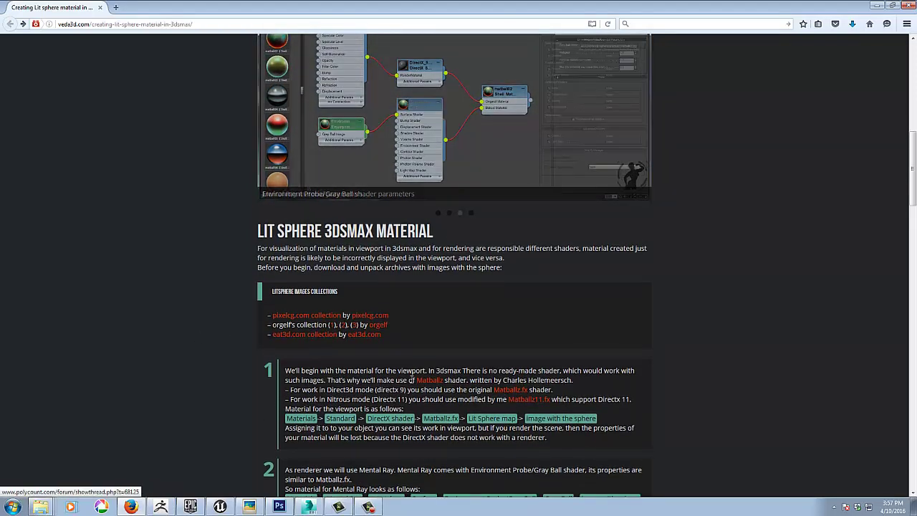
{"action": "scroll", "coordinate": [119, 201], "scroll_direction": "up", "scroll_amount": 6}
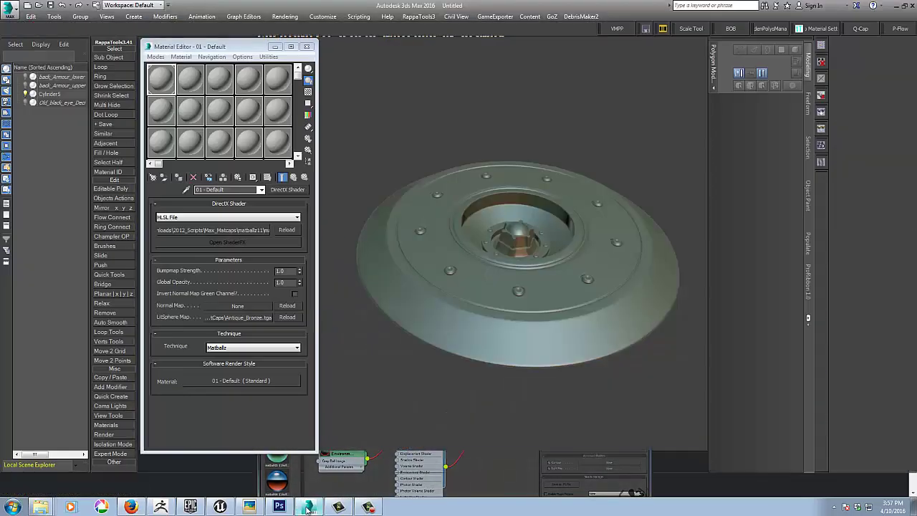
{"action": "left_click", "coordinate": [221, 319]}
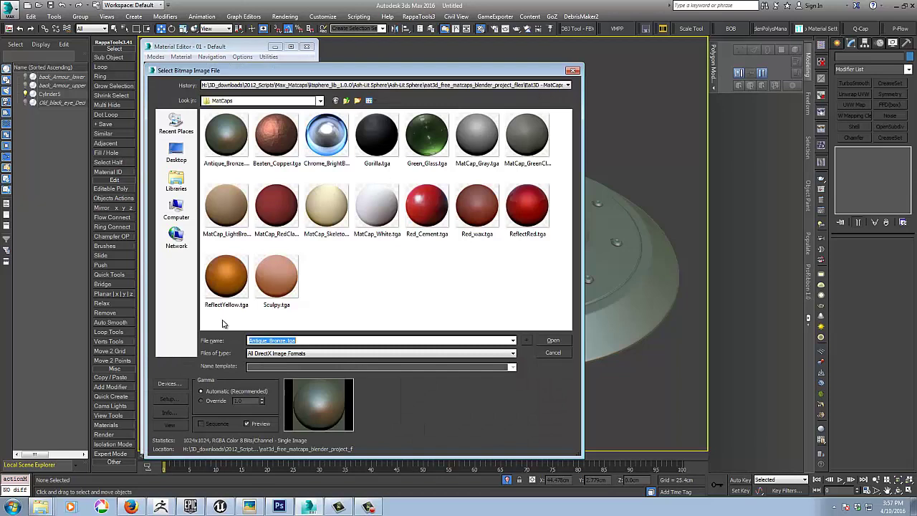
{"action": "left_click", "coordinate": [347, 101]}
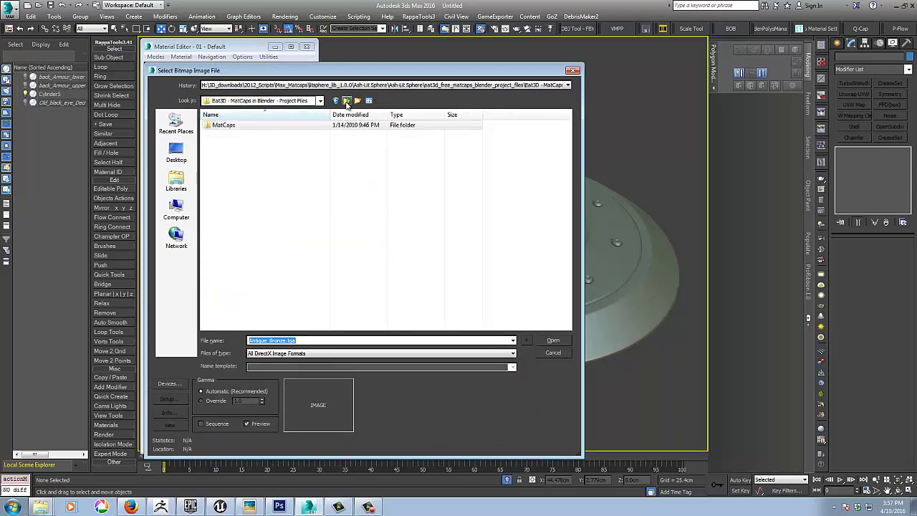
{"action": "left_click", "coordinate": [572, 71]}
Step: Change the LitSphere map to 023-Lime.jpg from the Ash-Lit Sphere folder and inspect the cylinder object
{"action": "left_click", "coordinate": [222, 319]}
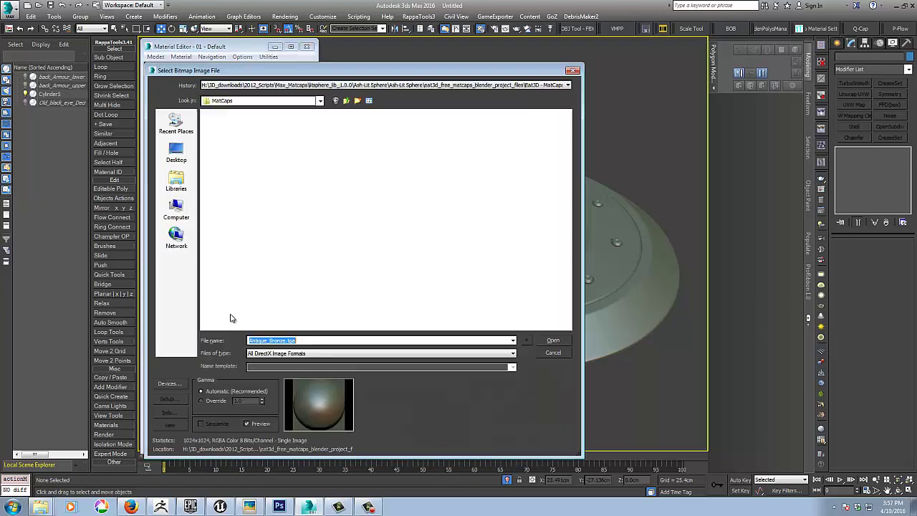
{"action": "left_click", "coordinate": [347, 102]}
{"action": "left_click", "coordinate": [346, 102]}
{"action": "left_click", "coordinate": [347, 102]}
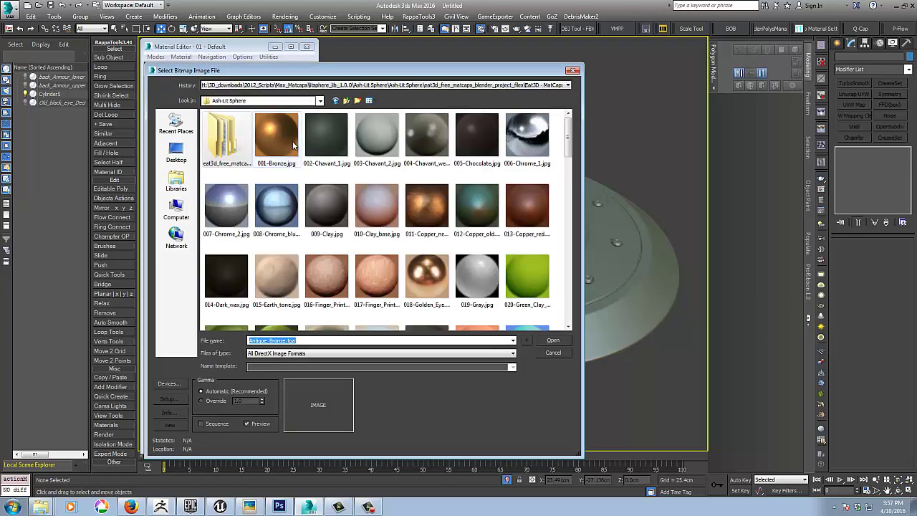
{"action": "left_click_drag", "start_coordinate": [571, 144], "coordinate": [575, 164]}
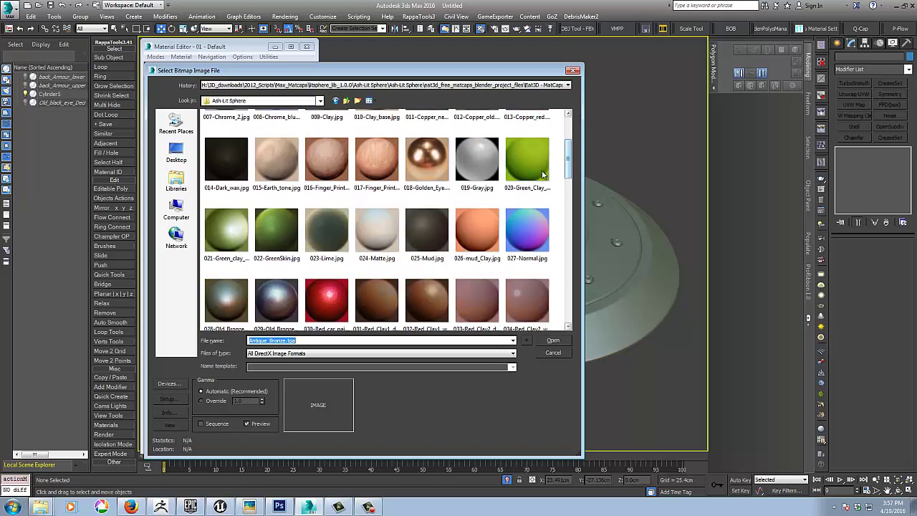
{"action": "double_click", "coordinate": [323, 236]}
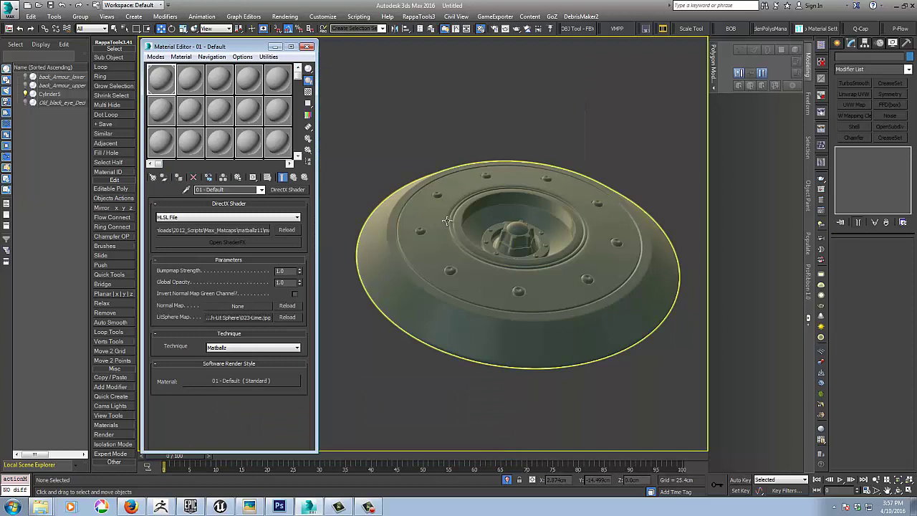
{"action": "mouse_move", "coordinate": [523, 267]}
{"action": "middle_mouse_down", "text": "alt"}
{"action": "mouse_move", "coordinate": [524, 247]}
{"action": "mouse_move", "coordinate": [524, 283]}
{"action": "mouse_move", "coordinate": [524, 267]}
{"action": "mouse_move", "coordinate": [540, 260]}
{"action": "middle_mouse_up", "text": "alt"}
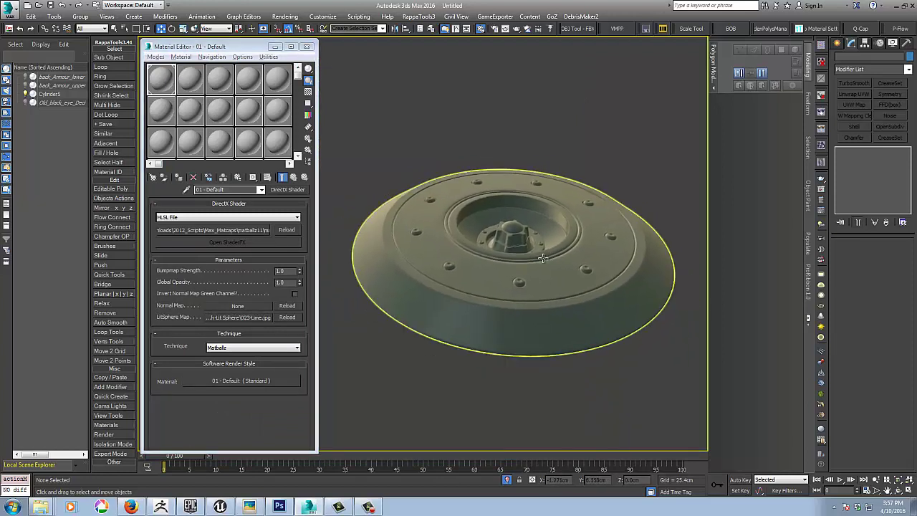